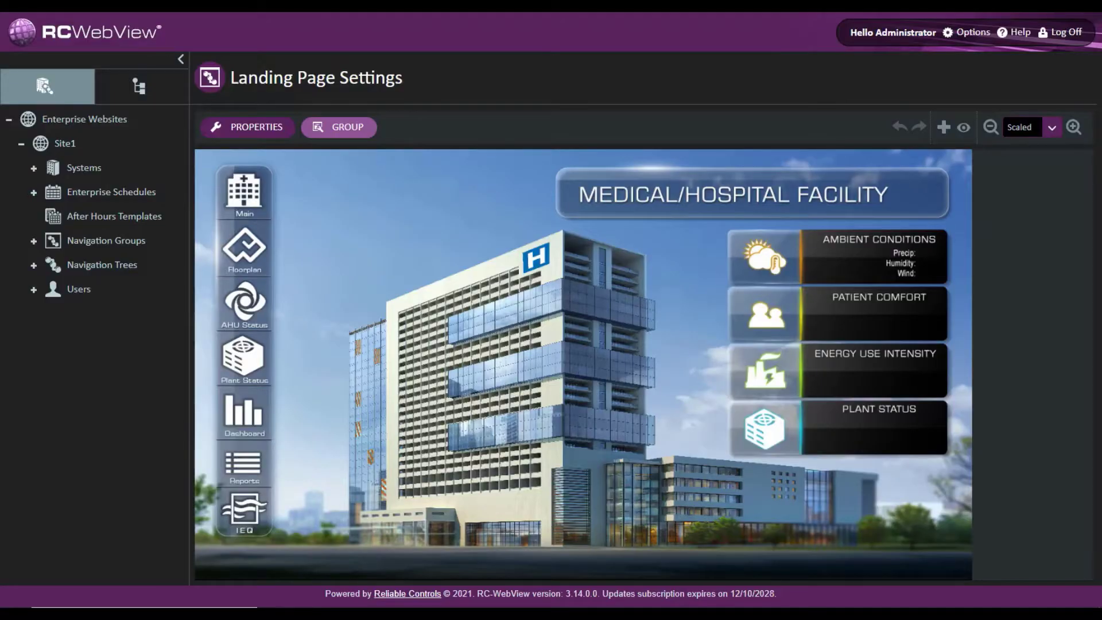
# Add the BLD01-T-SP point object to the Patient Comfort tile, where it reads 20.00 °C.
pyautogui.click(943, 127)
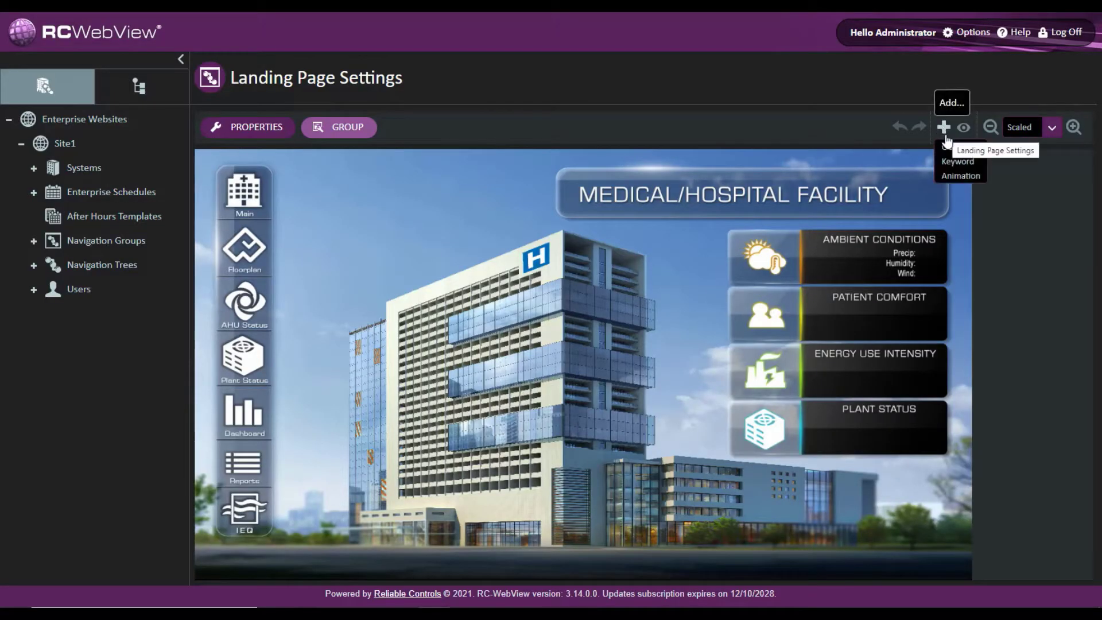
pyautogui.click(954, 143)
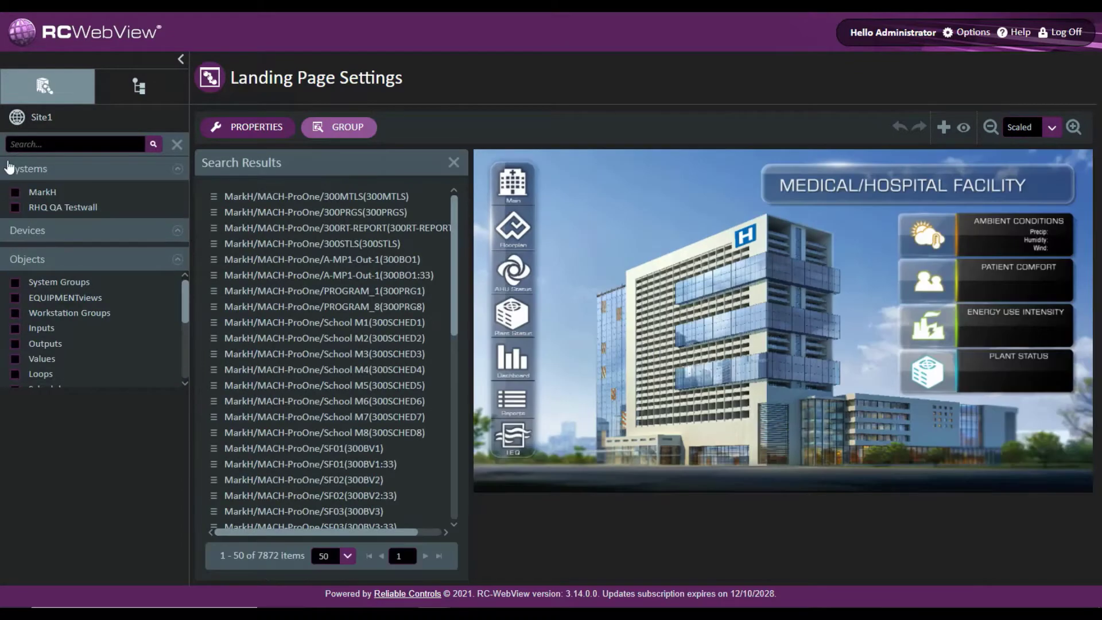
pyautogui.click(15, 193)
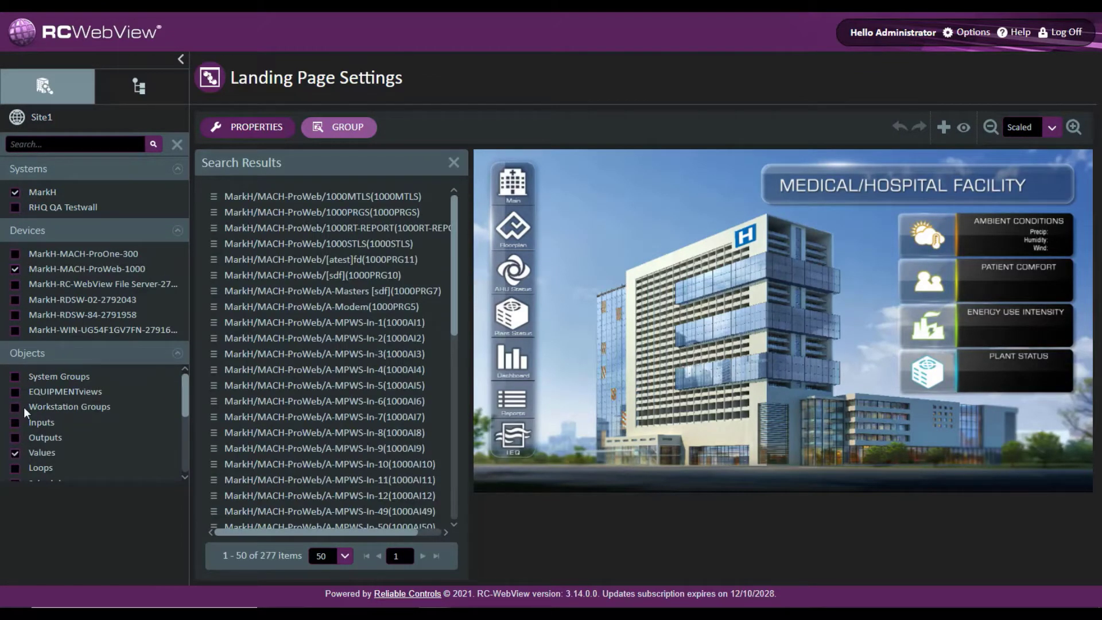
pyautogui.moveTo(276, 202); pyautogui.dragTo(907, 323)
pyautogui.moveTo(978, 275); pyautogui.dragTo(970, 274)
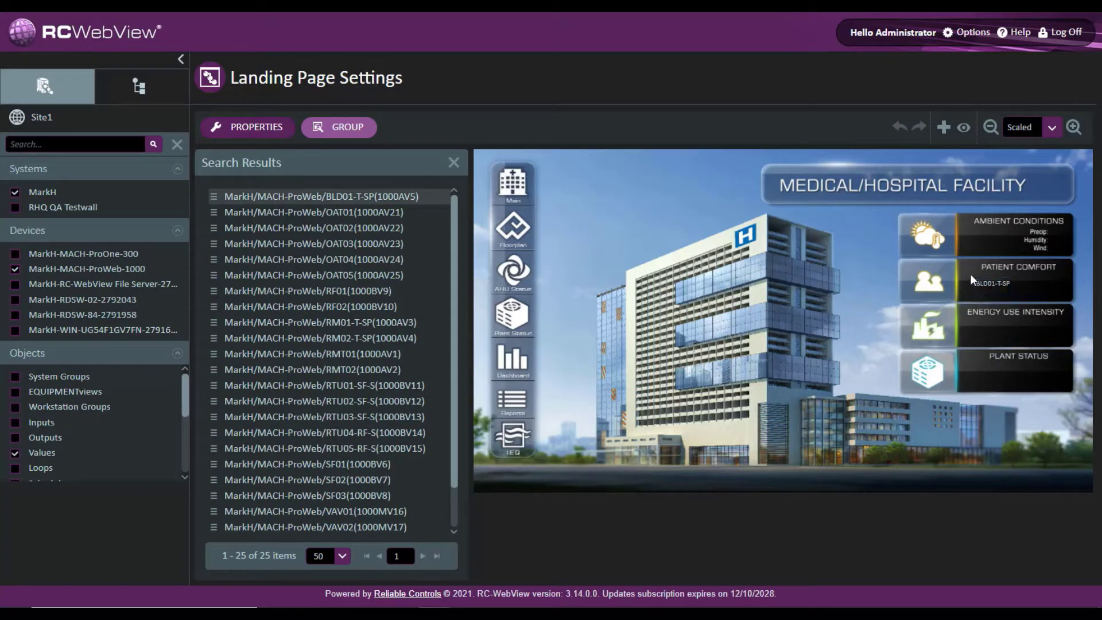
pyautogui.click(454, 164)
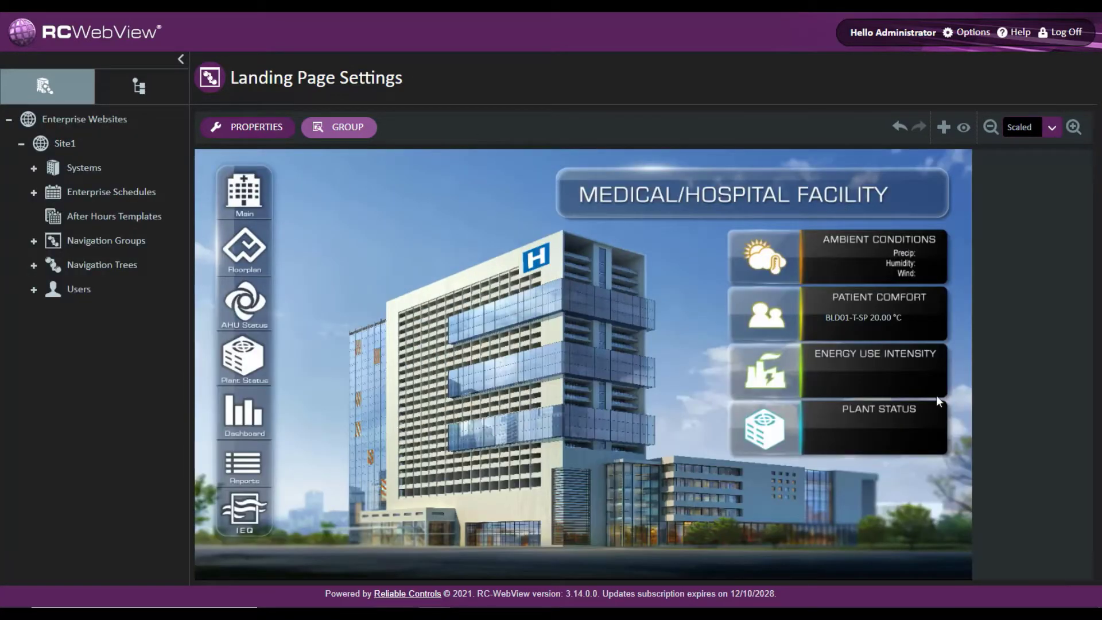
# Try a bright blue text colour on the BLD01-T-SP label, then undo it.
pyautogui.click(895, 319)
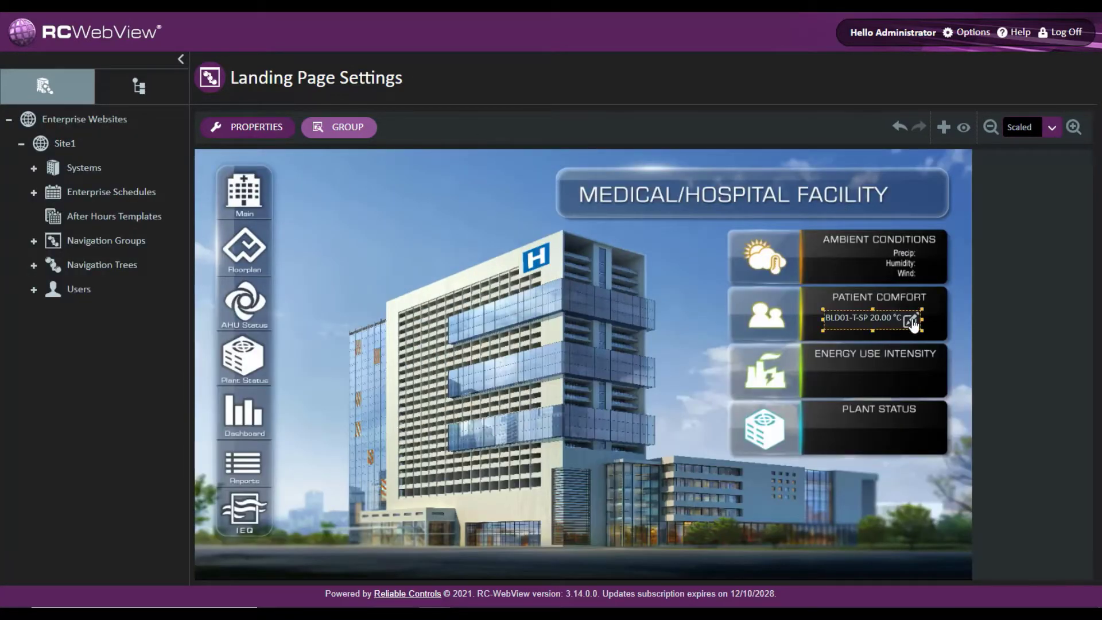
pyautogui.click(911, 321)
pyautogui.click(677, 316)
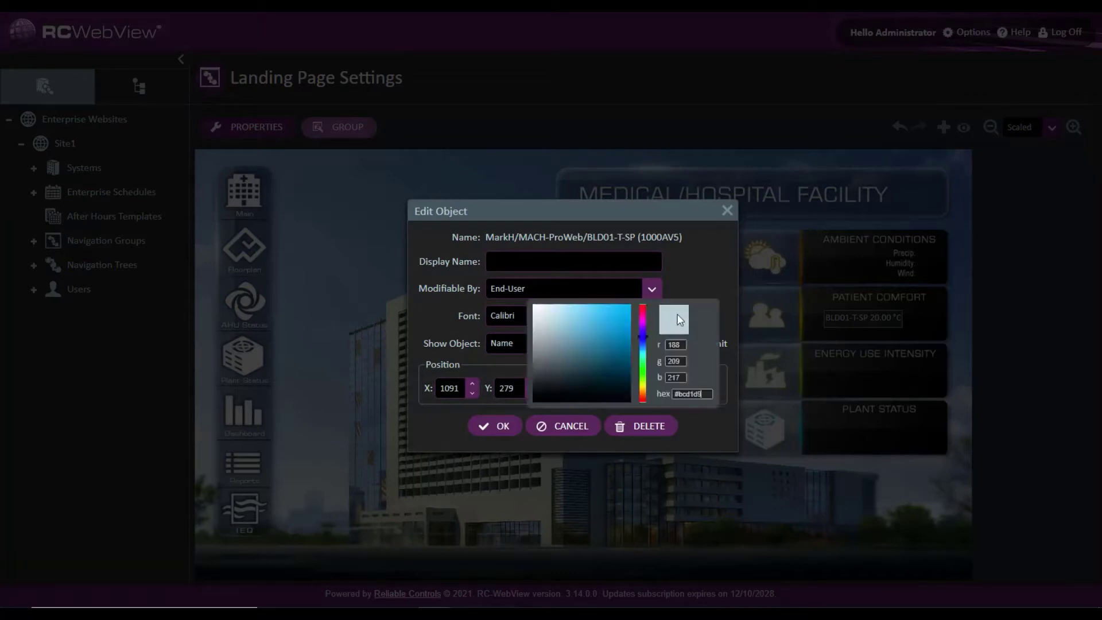
pyautogui.click(626, 318)
pyautogui.click(694, 278)
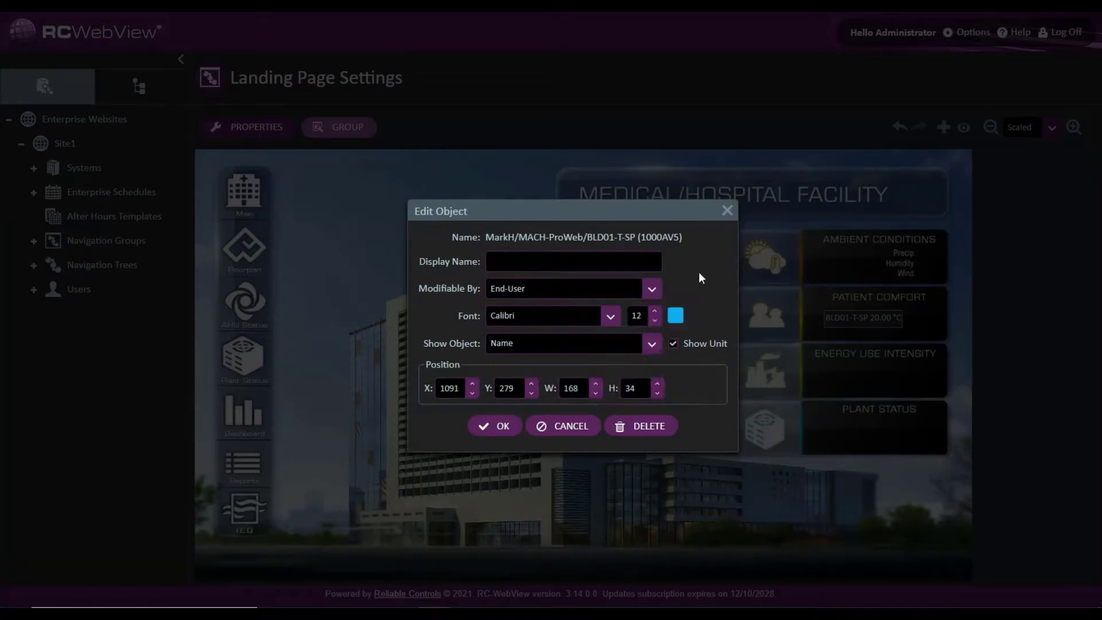
pyautogui.click(494, 426)
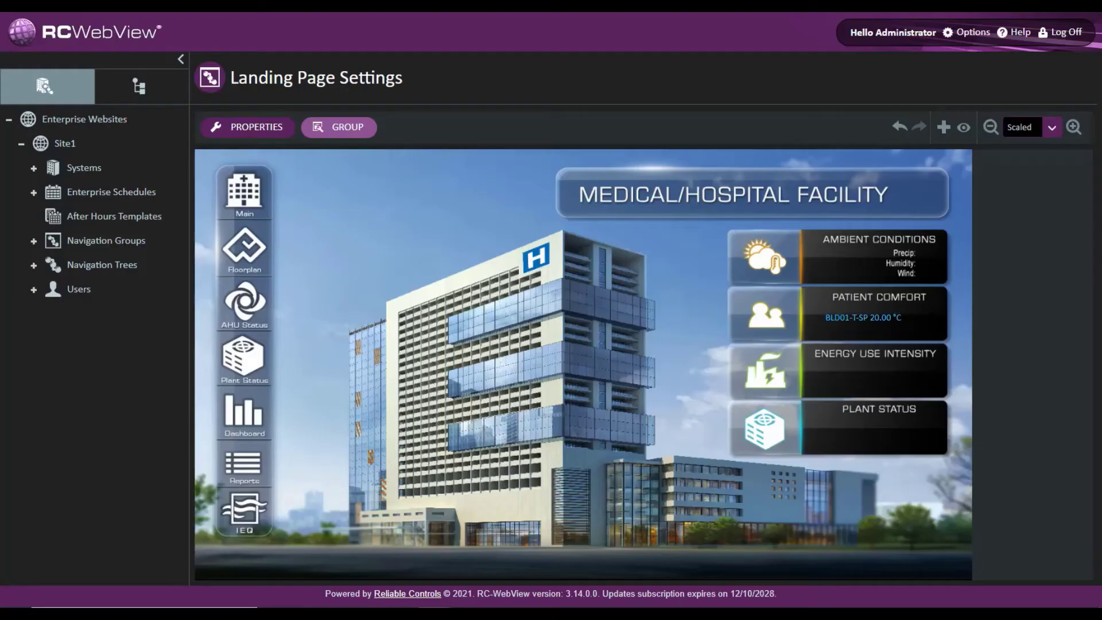
pyautogui.click(900, 127)
# Label the point 'Building Temp SP' shown as Display Name, then preview in view mode.
pyautogui.click(877, 311)
pyautogui.click(912, 321)
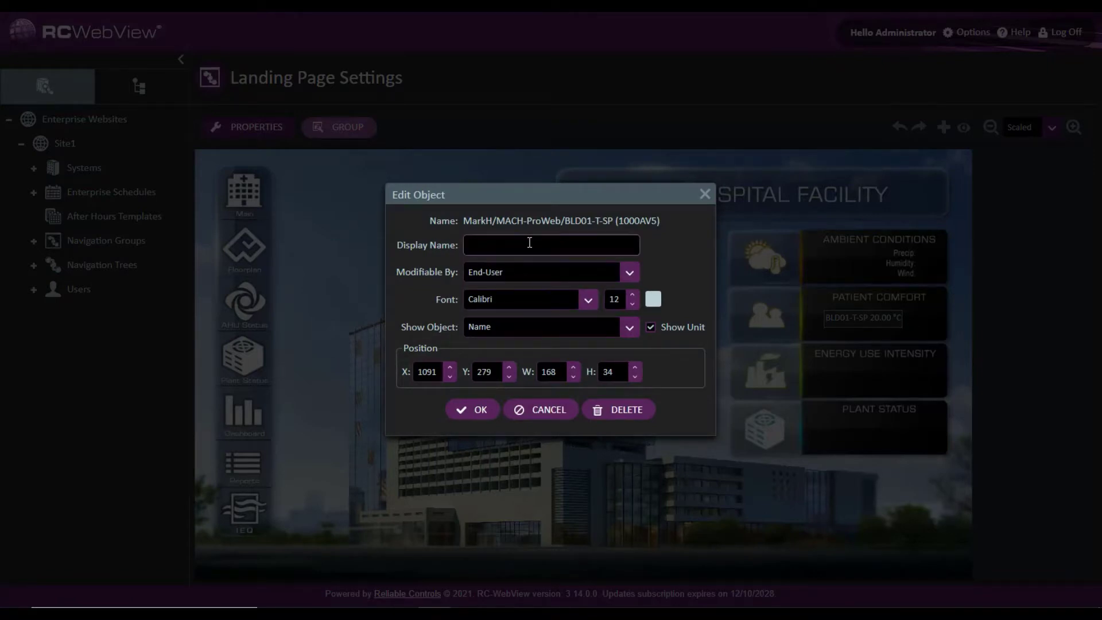
pyautogui.write('Building Temp SP')
pyautogui.click(632, 328)
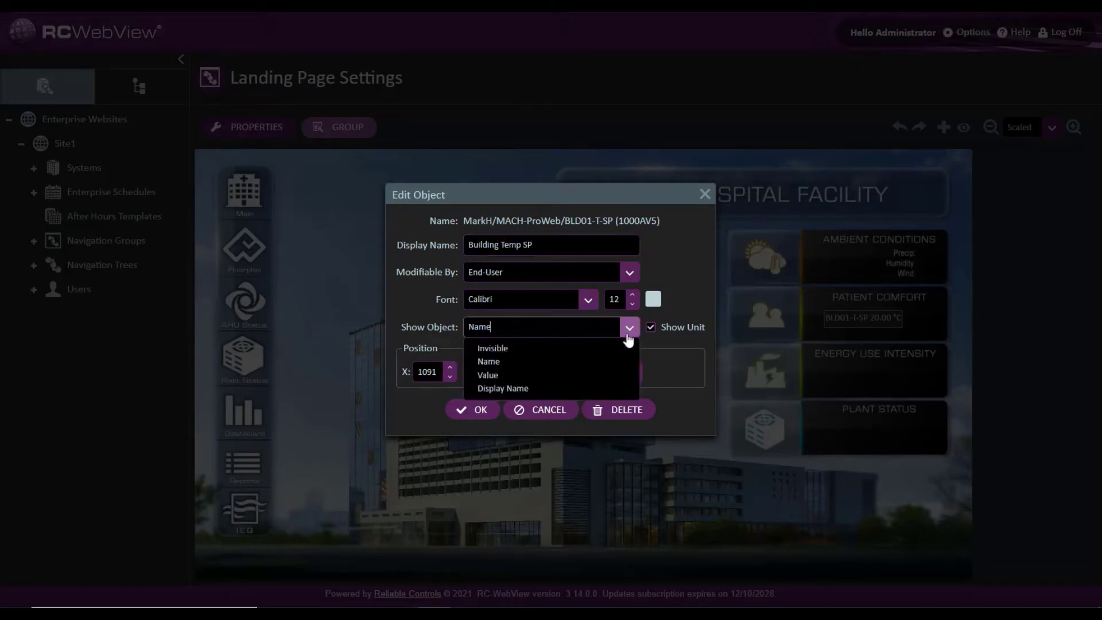
pyautogui.click(516, 388)
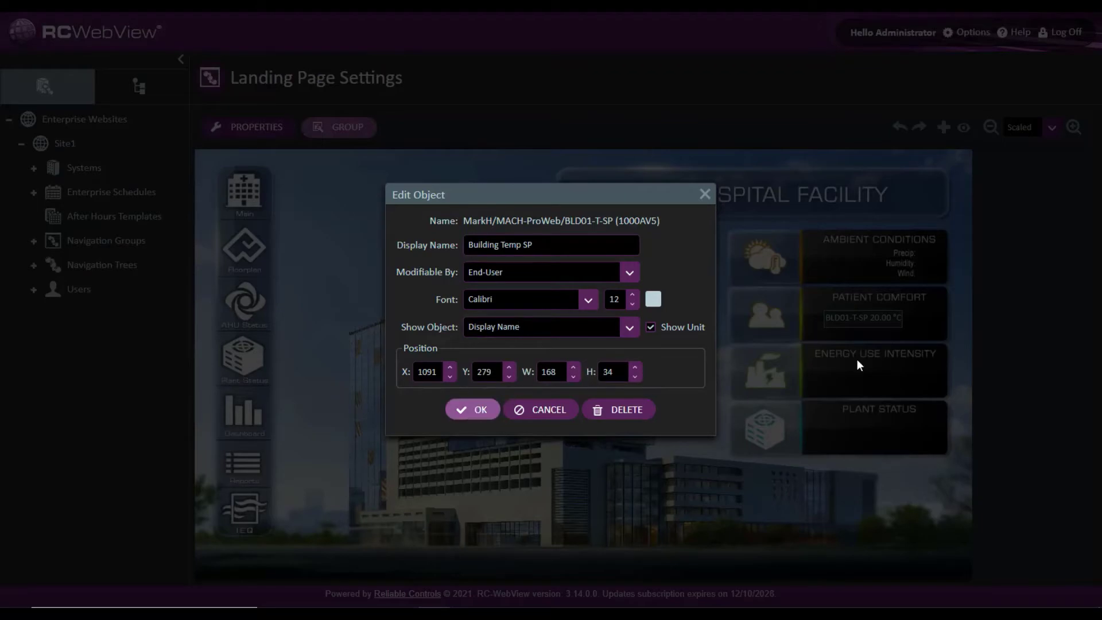
pyautogui.press('Return')
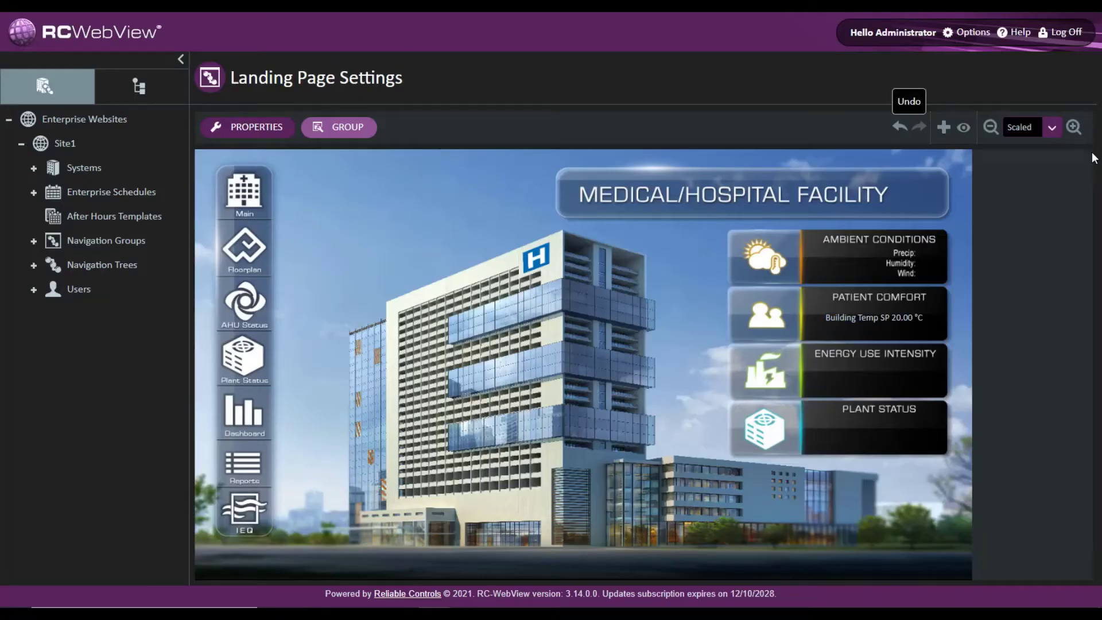
pyautogui.click(963, 127)
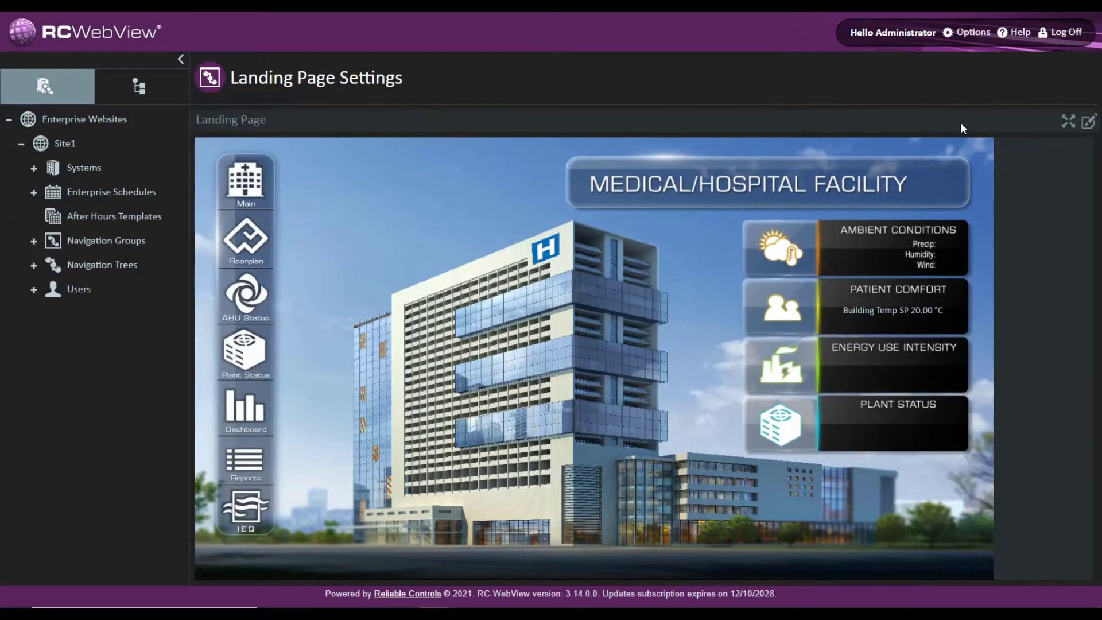
# Change the Building Temp SP setpoint value to 19.
pyautogui.click(908, 313)
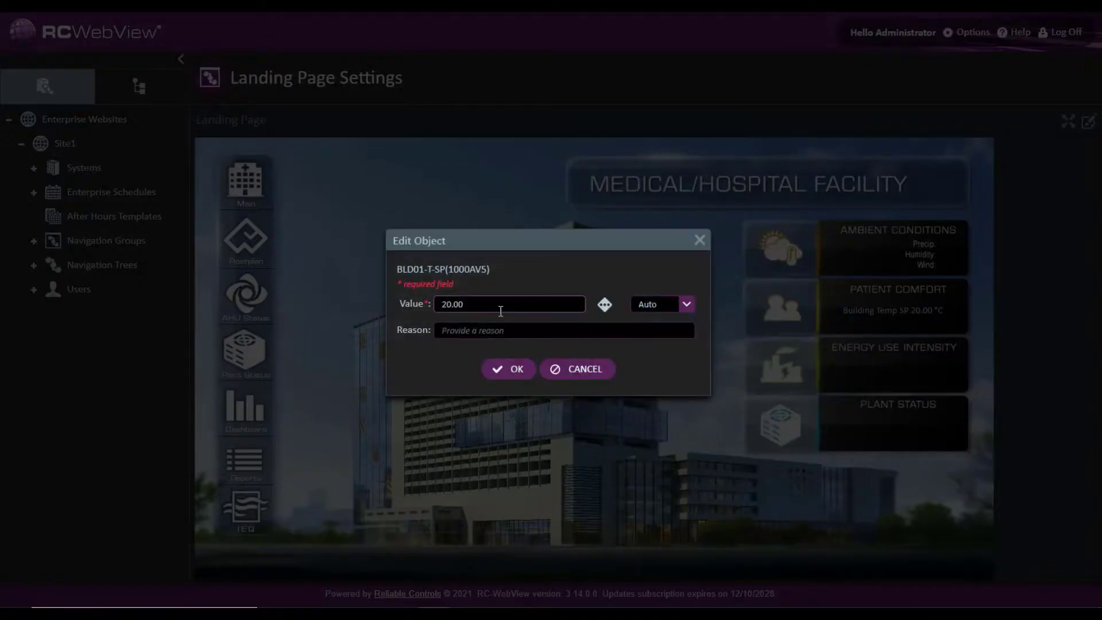
pyautogui.write('19')
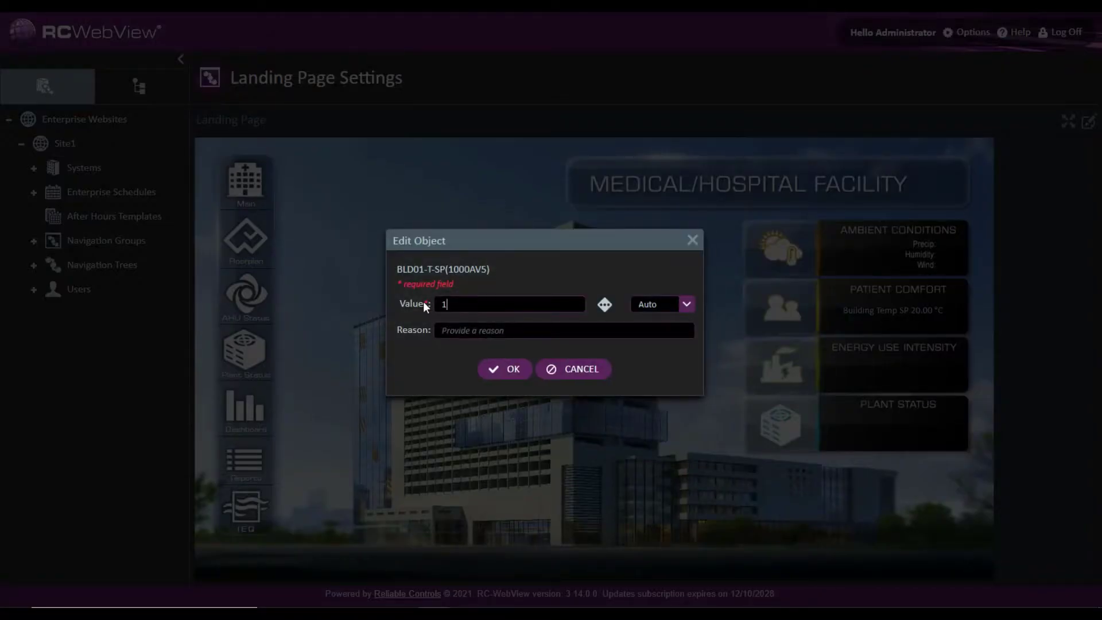
pyautogui.click(511, 370)
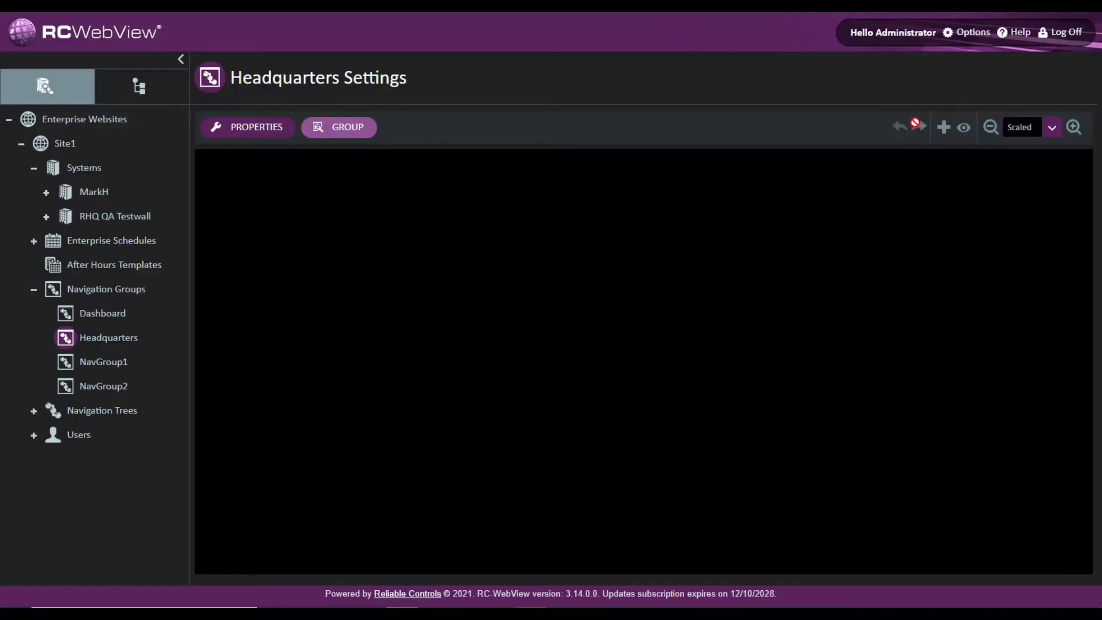
# Insert the previously uploaded System-RTU02-Multi-V01 animation onto the Headquarters canvas.
pyautogui.click(944, 127)
pyautogui.click(957, 176)
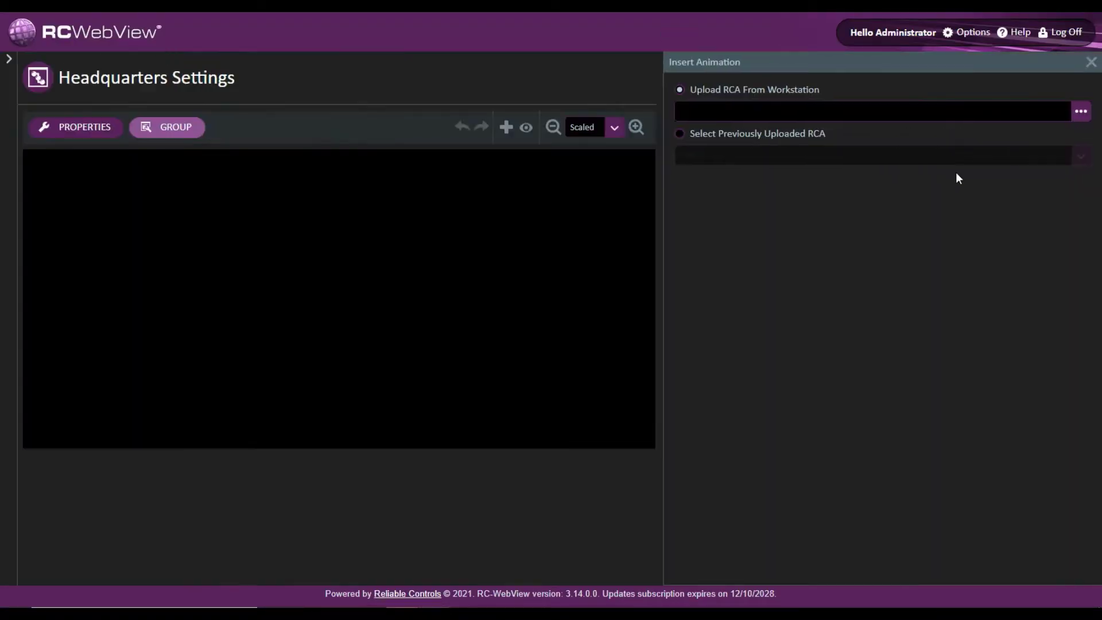
pyautogui.click(681, 135)
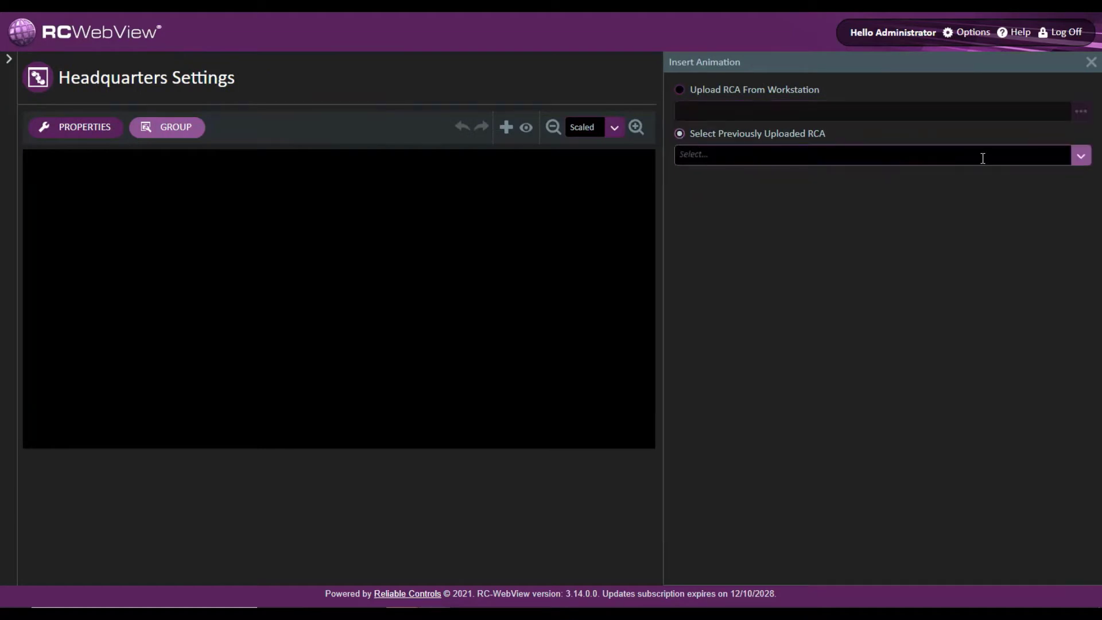
pyautogui.click(1083, 161)
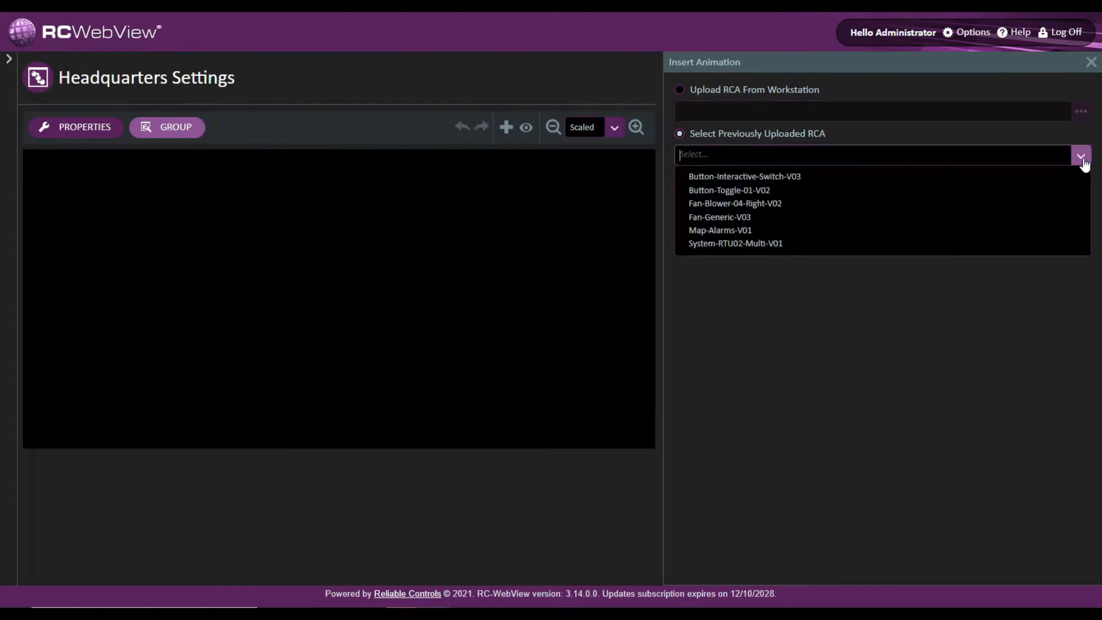
pyautogui.click(764, 244)
pyautogui.moveTo(842, 367); pyautogui.dragTo(140, 172)
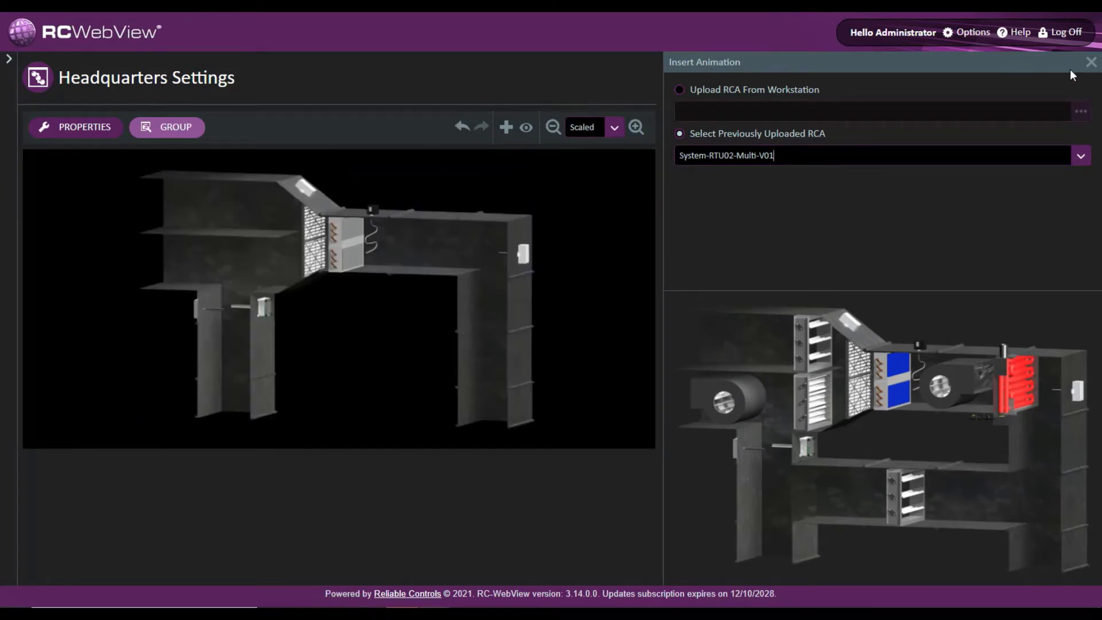
pyautogui.click(1091, 62)
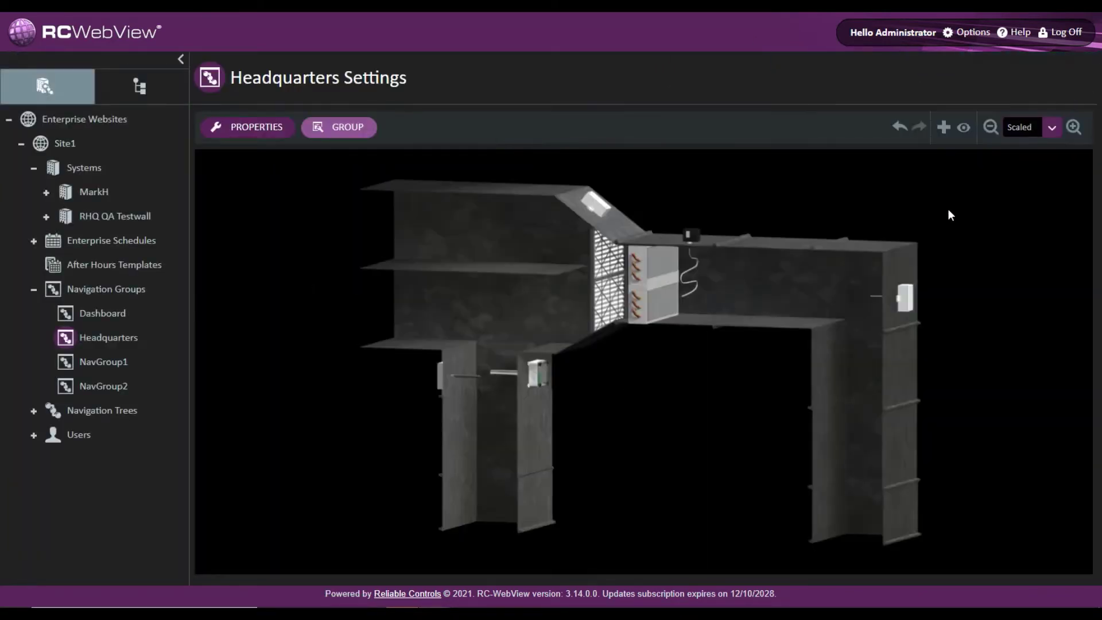
pyautogui.click(913, 182)
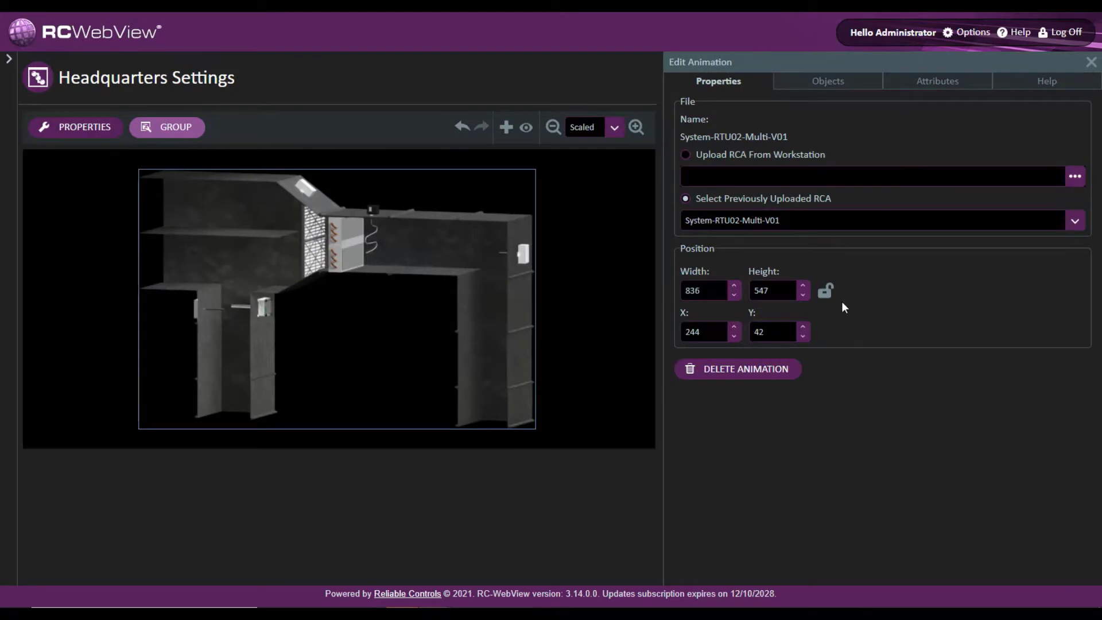
# Reduce the RTU animation's width with aspect lock, then trim it from the right edge.
pyautogui.click(735, 295)
pyautogui.click(734, 296)
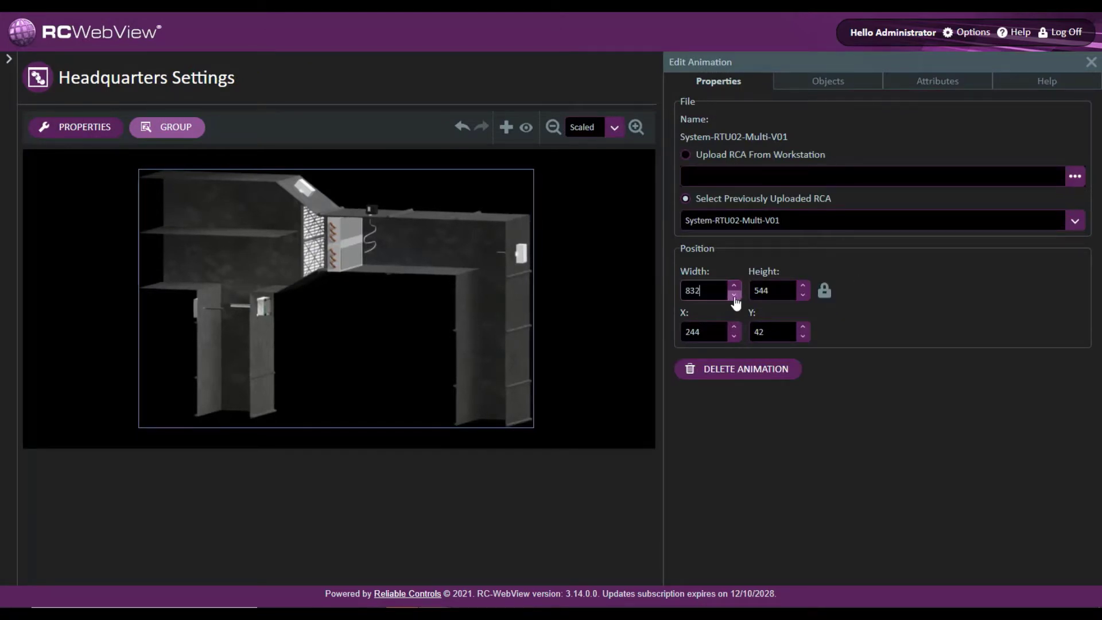
pyautogui.click(735, 296)
pyautogui.click(734, 296)
pyautogui.click(735, 286)
pyautogui.click(735, 286)
pyautogui.click(735, 286)
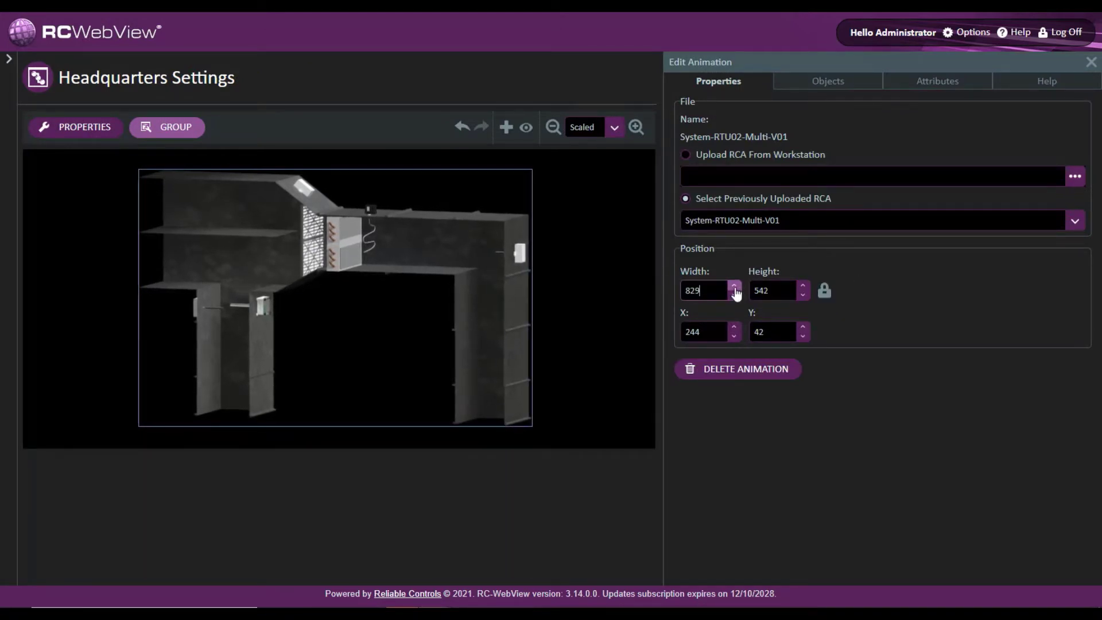
pyautogui.click(1090, 65)
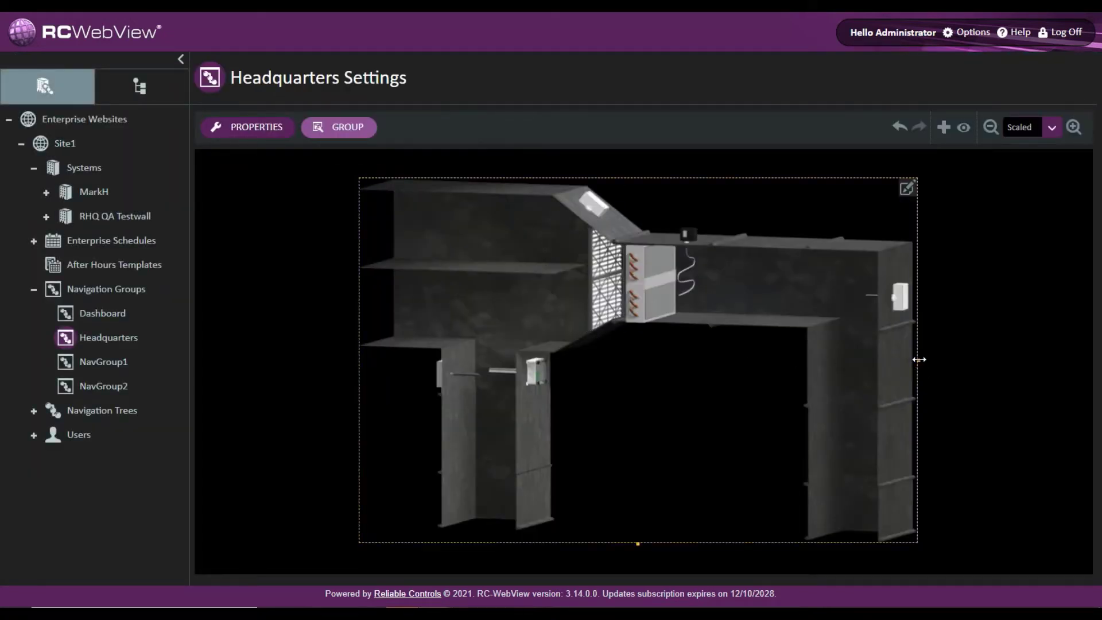
pyautogui.moveTo(919, 360); pyautogui.dragTo(884, 390)
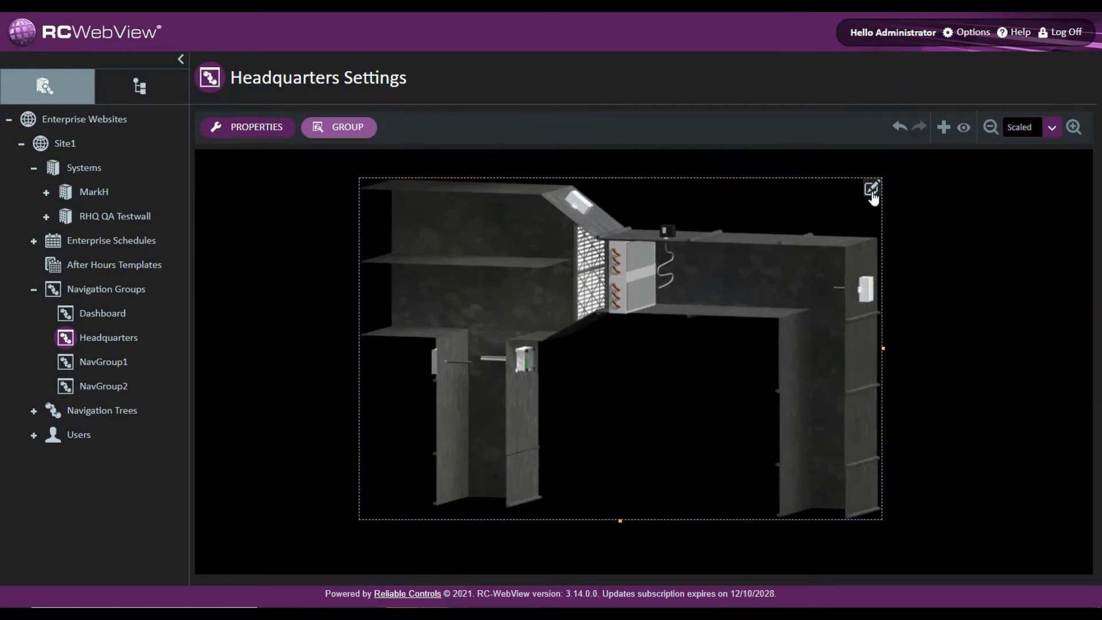
pyautogui.click(871, 193)
pyautogui.click(843, 91)
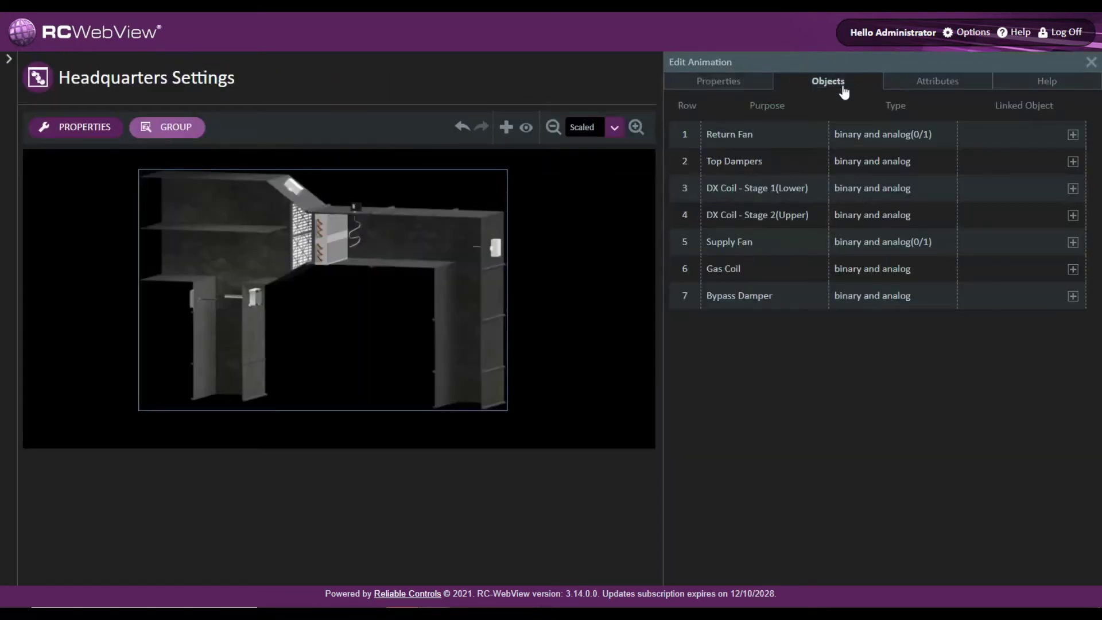
pyautogui.click(1074, 136)
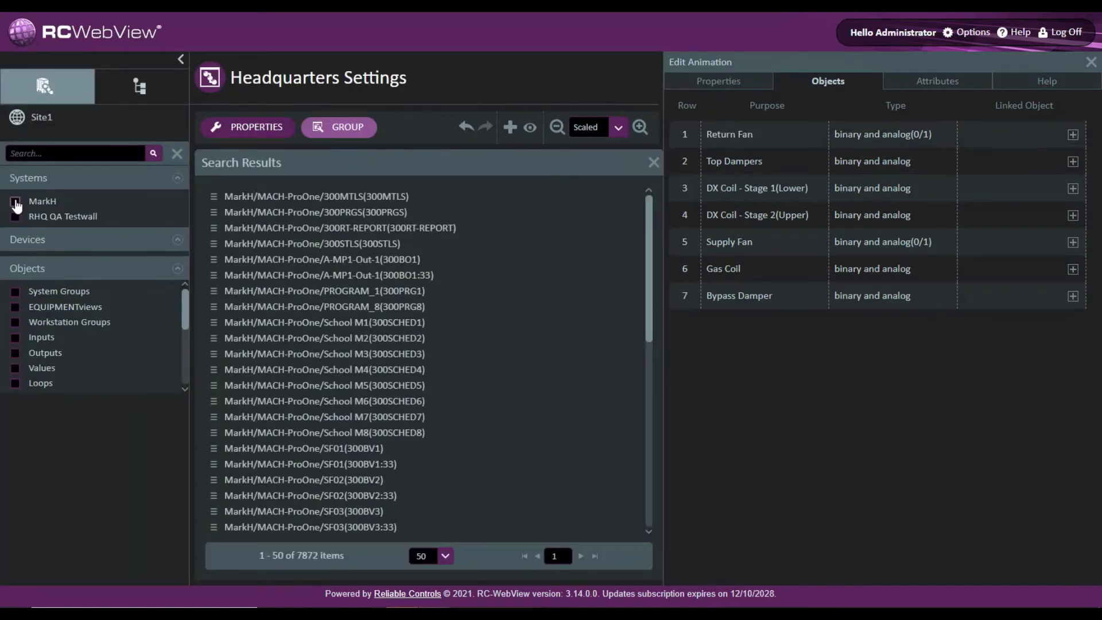
pyautogui.click(16, 202)
pyautogui.click(15, 277)
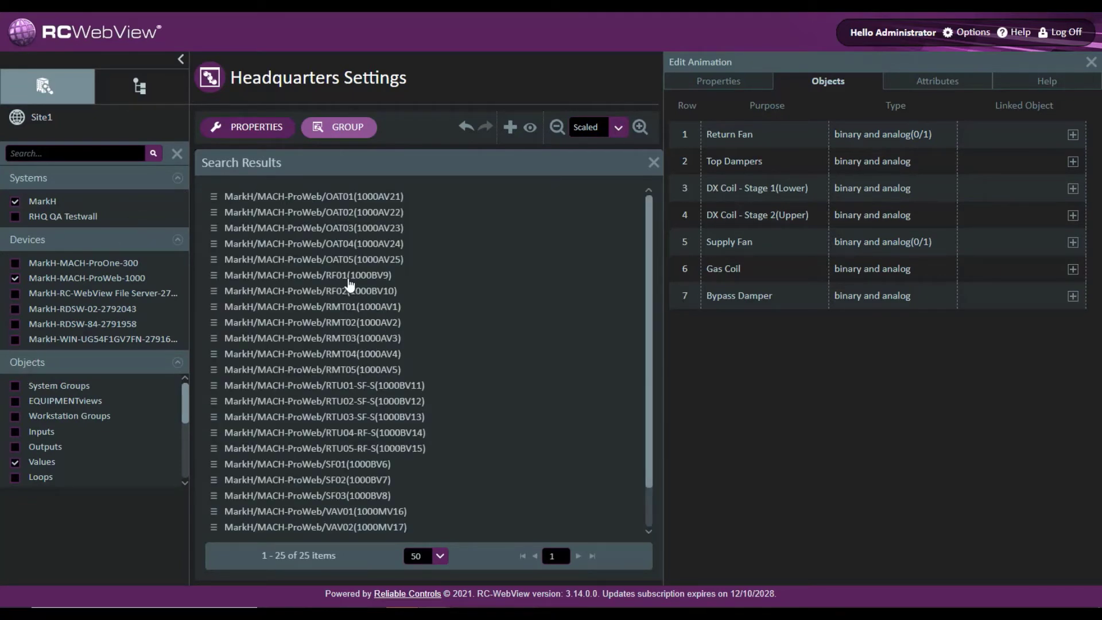
pyautogui.moveTo(350, 283); pyautogui.dragTo(1006, 127)
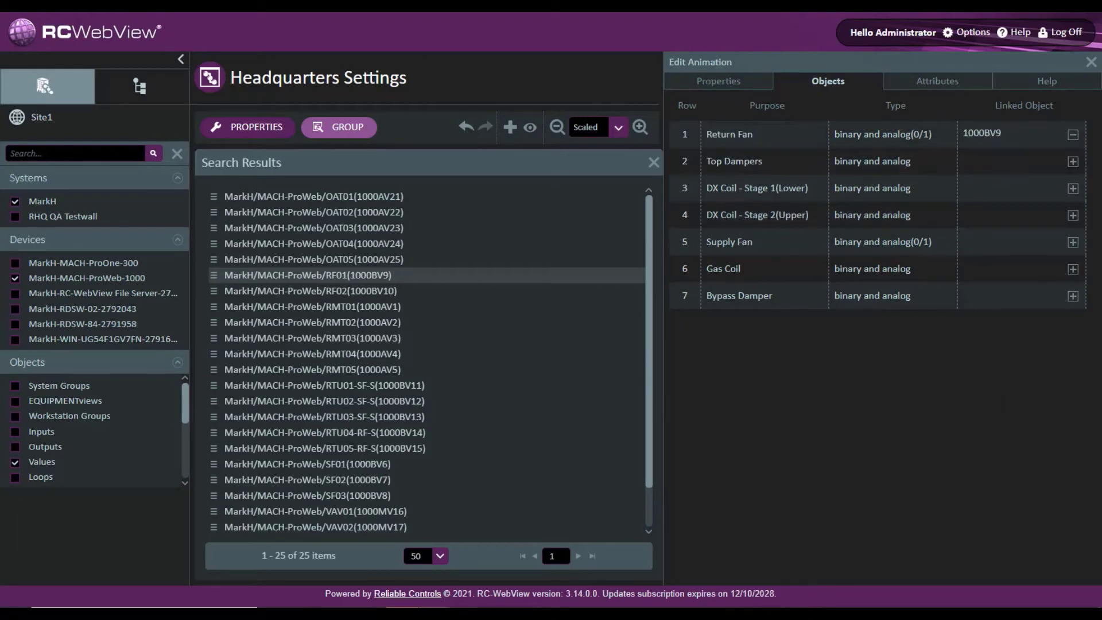
pyautogui.click(1091, 63)
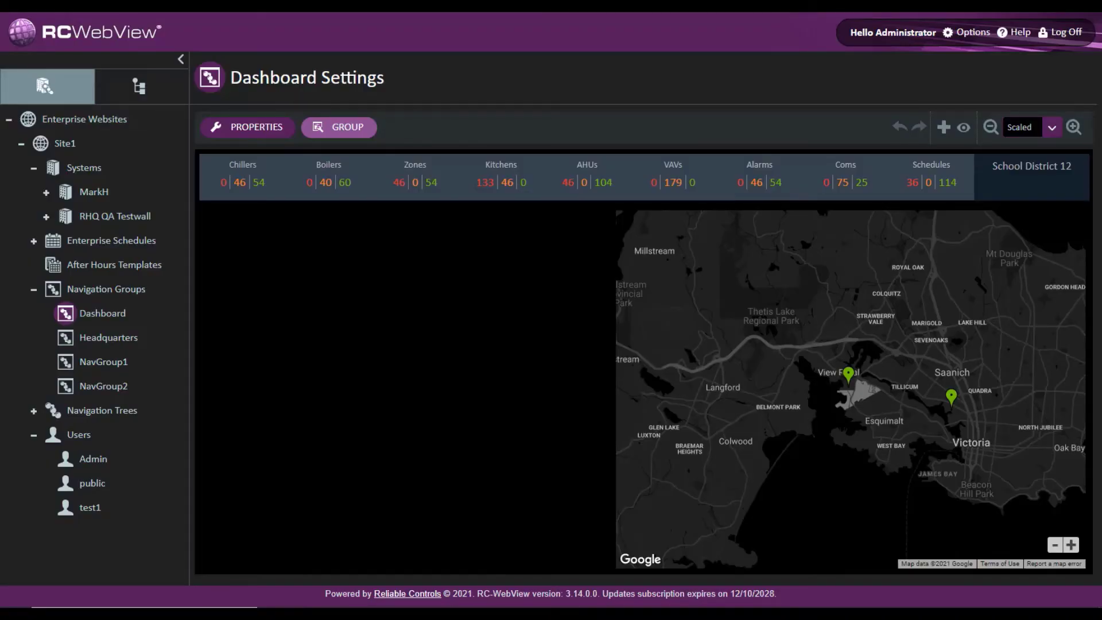
# Insert the previously uploaded FlexTile-Alarms-Feed-V01 animation at the Dashboard's top-left.
pyautogui.click(944, 129)
pyautogui.click(958, 175)
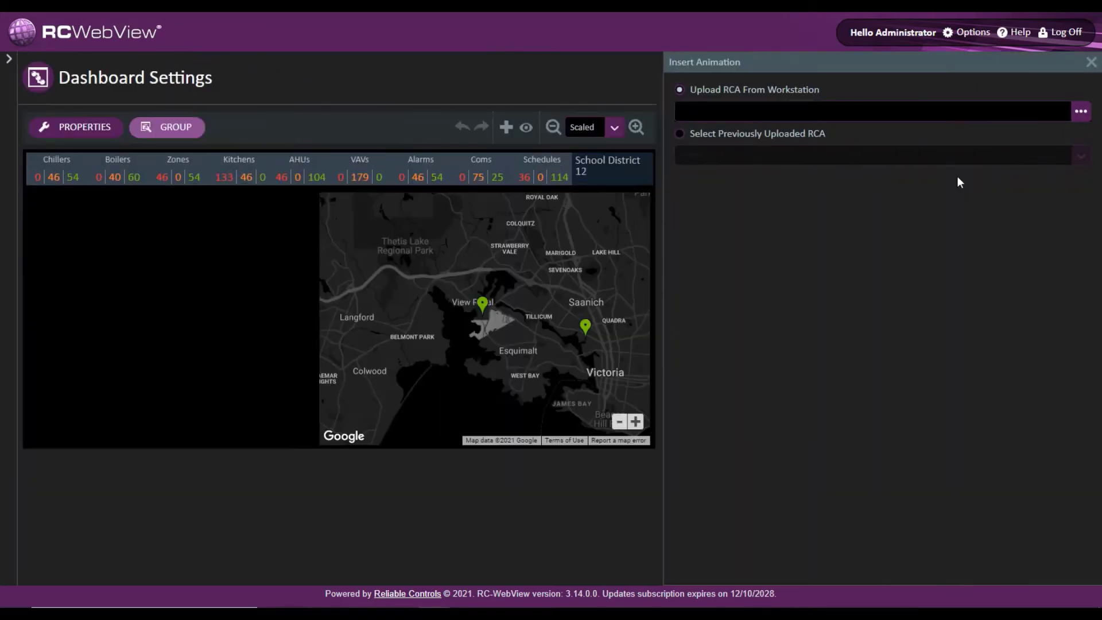
pyautogui.click(680, 135)
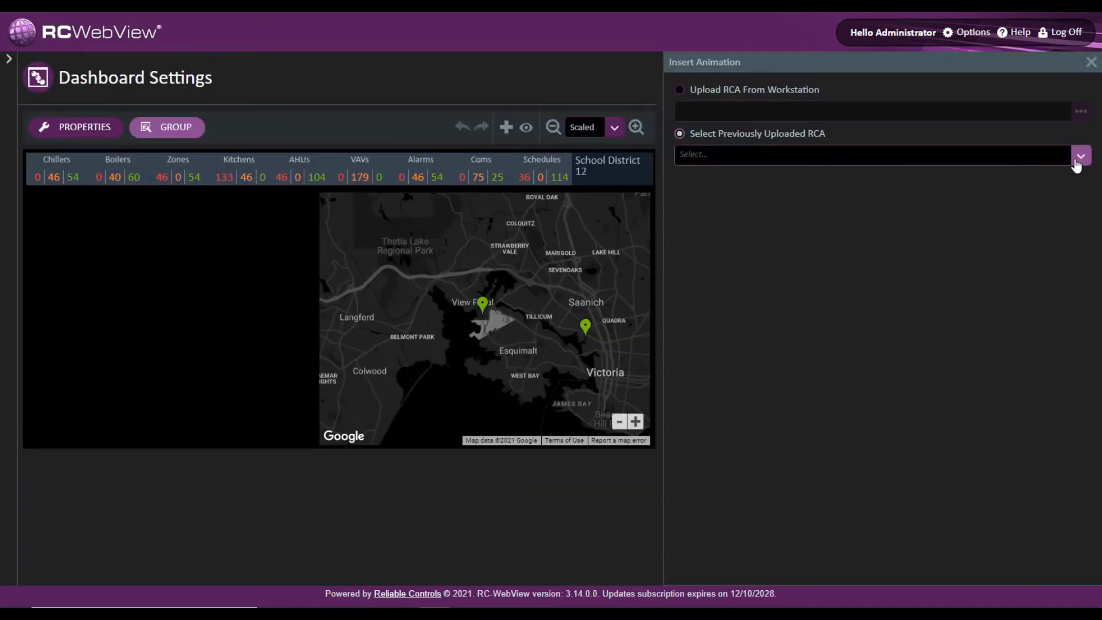
pyautogui.click(1077, 162)
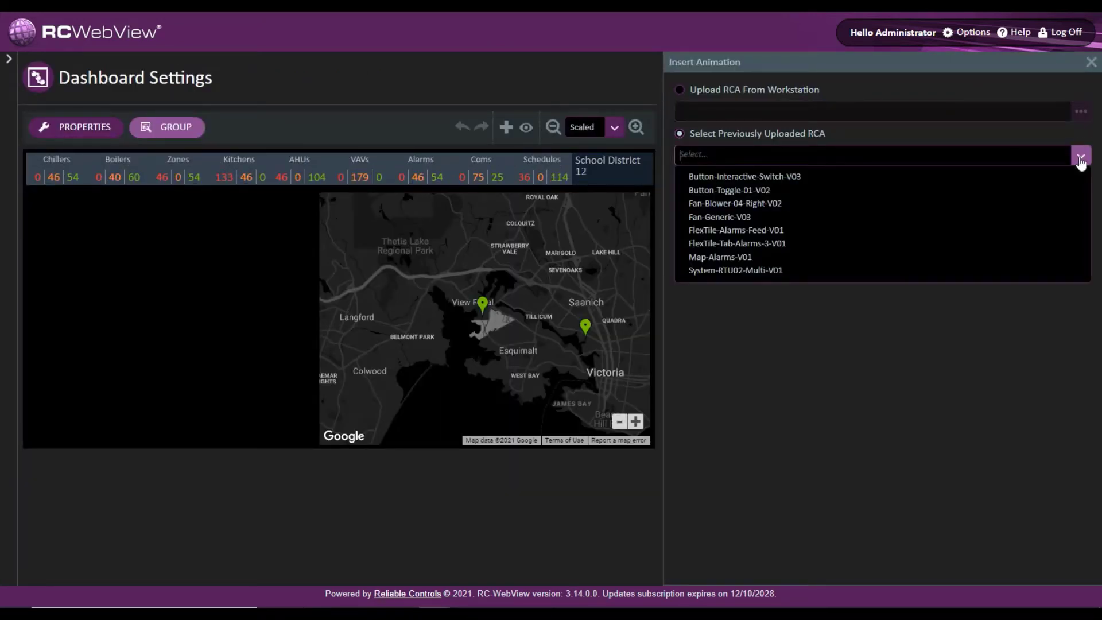
pyautogui.click(735, 230)
pyautogui.moveTo(806, 412); pyautogui.dragTo(27, 188)
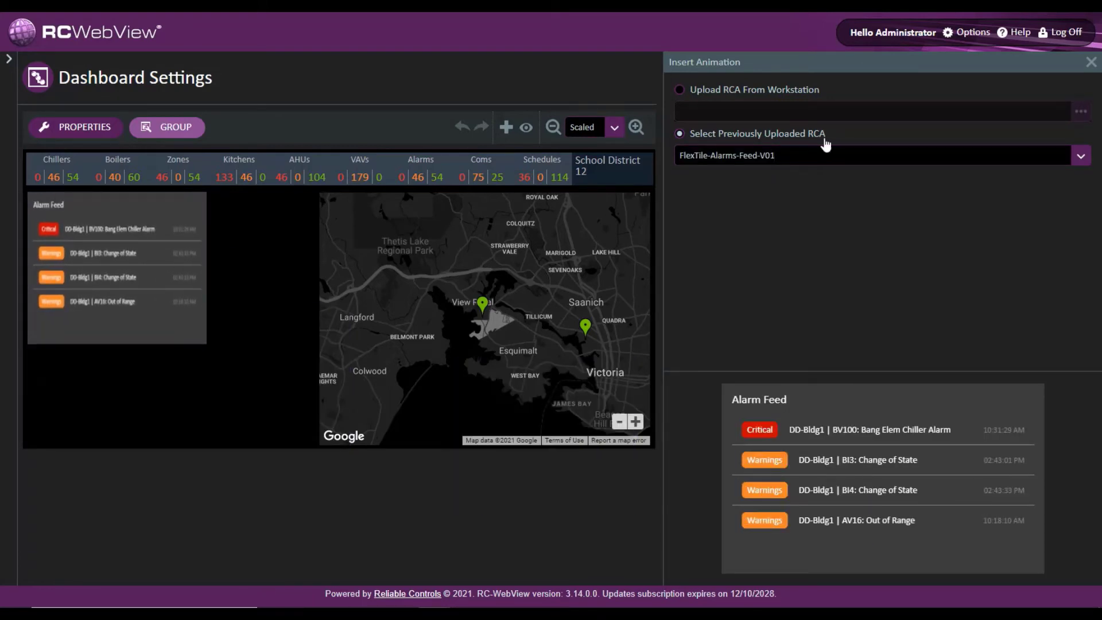
pyautogui.click(1091, 62)
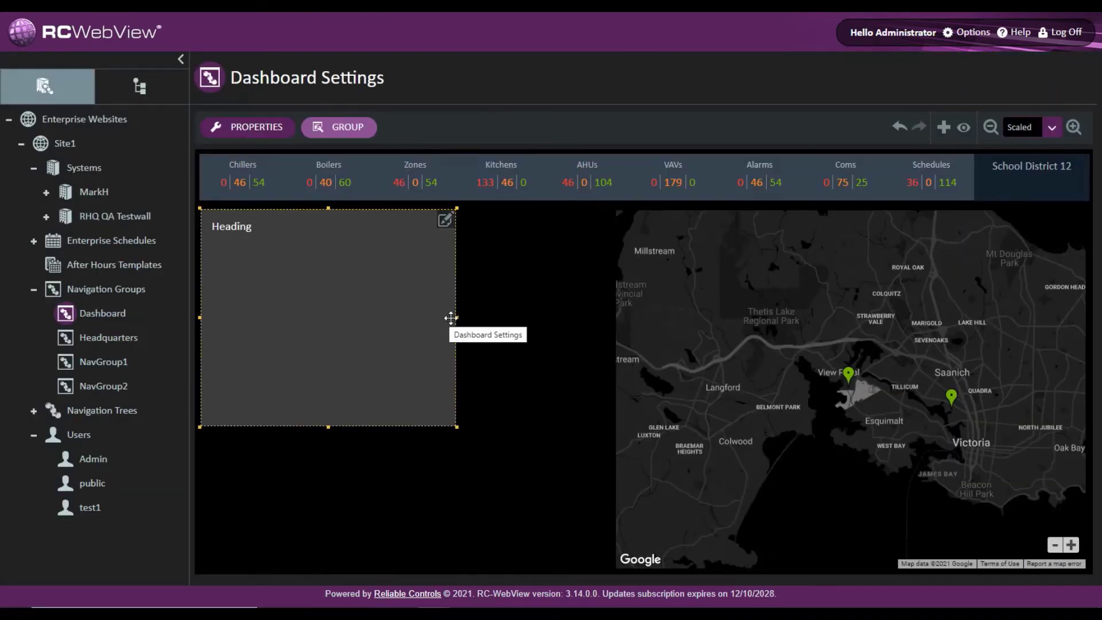
# Stretch the alarm-feed tile to 606 × 531 up to the map and open Edit Animation.
pyautogui.moveTo(456, 317); pyautogui.dragTo(610, 320)
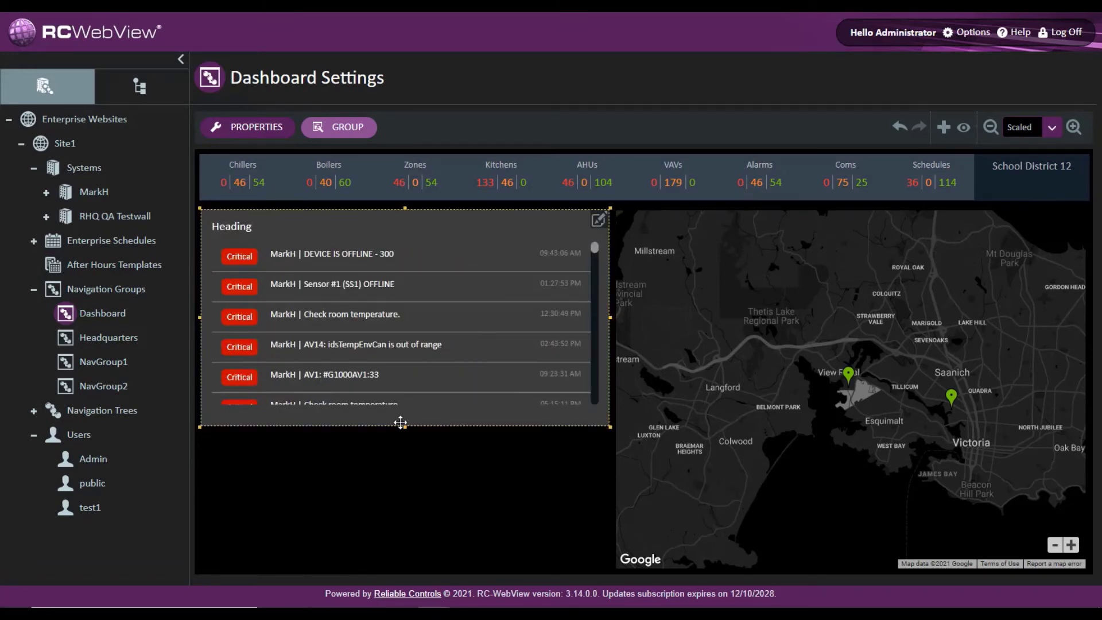
pyautogui.moveTo(404, 426); pyautogui.dragTo(404, 567)
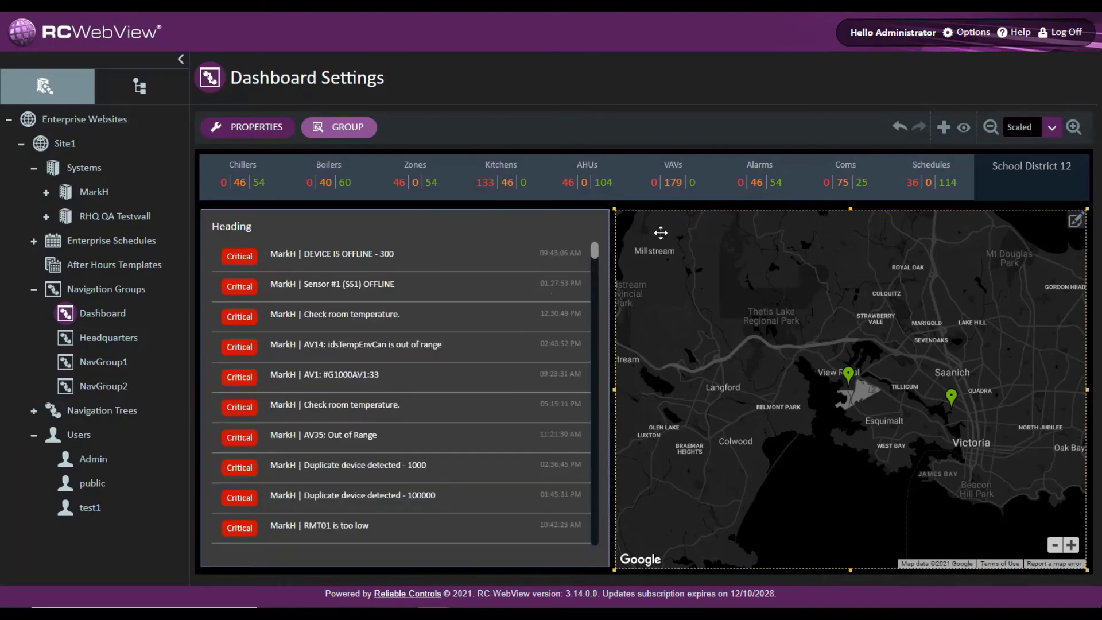
pyautogui.click(598, 222)
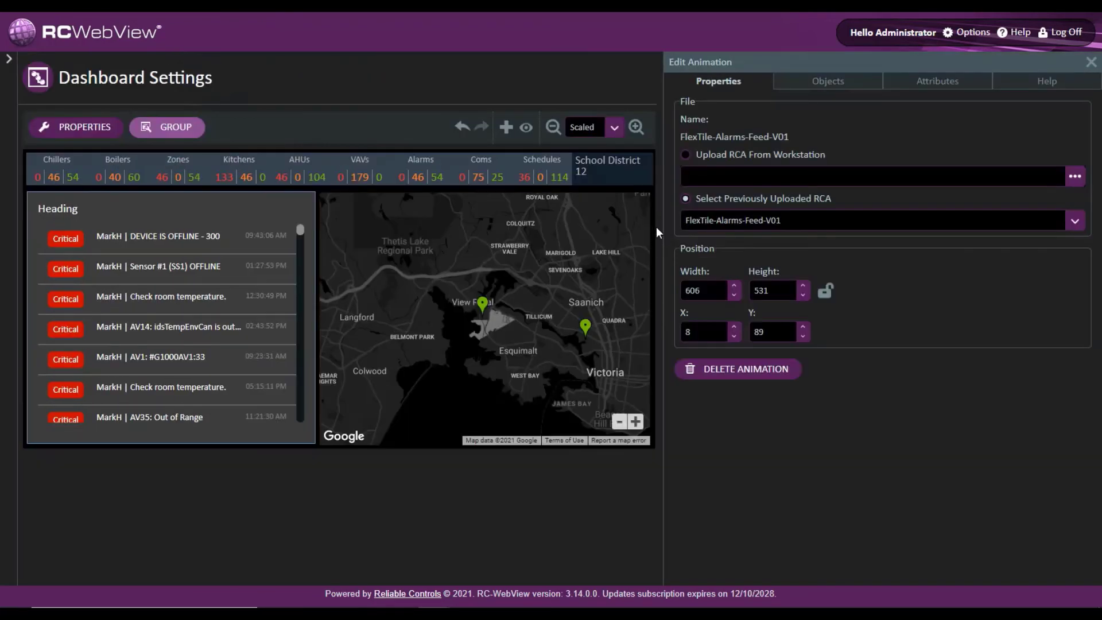
# Set the alarm feed's System ID to 1, Alarm Type to 0,1, and priorities to 4 and 6.
pyautogui.click(944, 85)
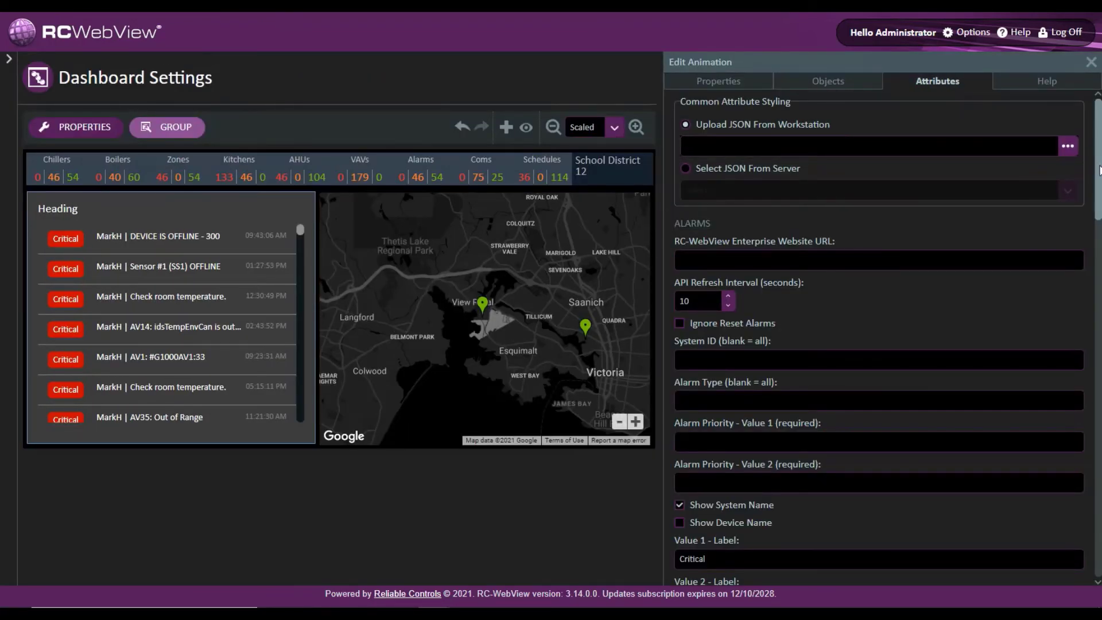
pyautogui.moveTo(1100, 169); pyautogui.dragTo(1093, 226)
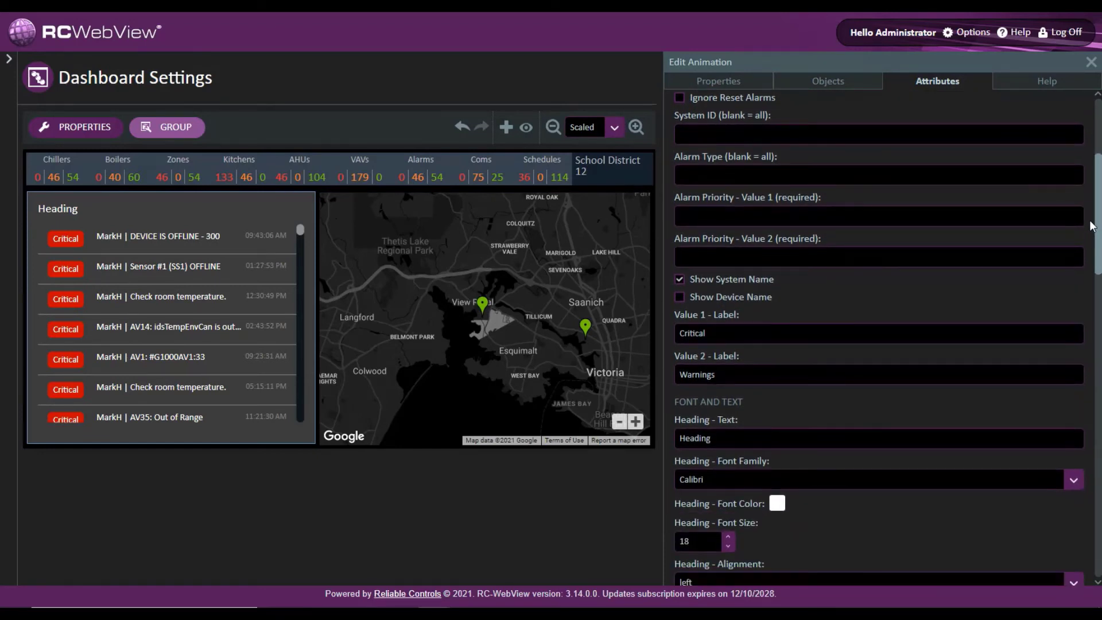
pyautogui.click(748, 132)
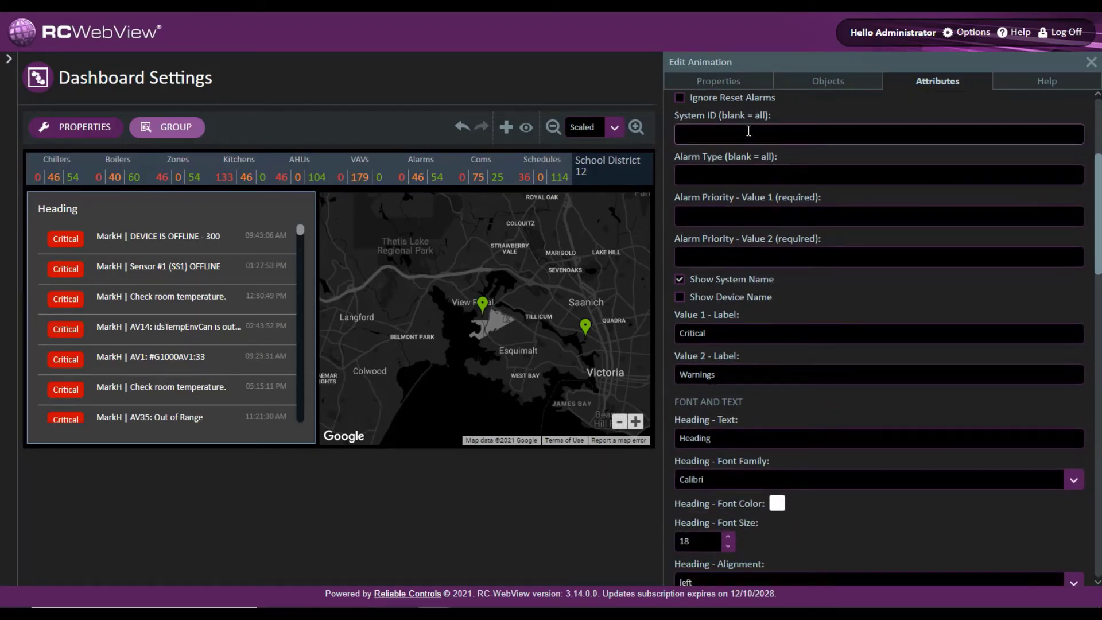
pyautogui.write('1')
pyautogui.click(741, 175)
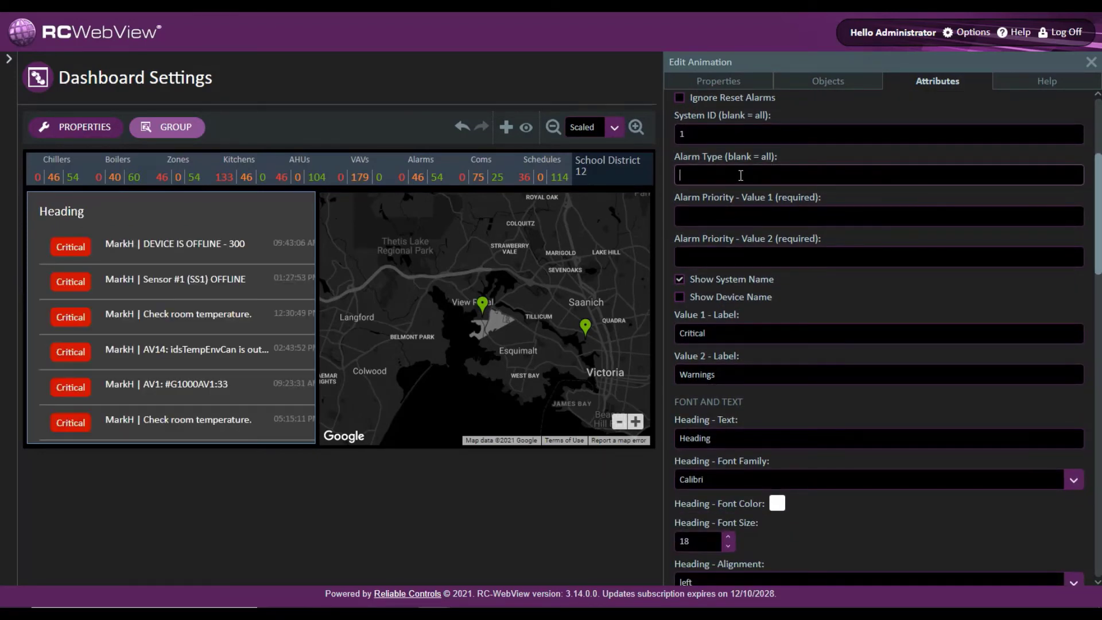
pyautogui.write('0,1')
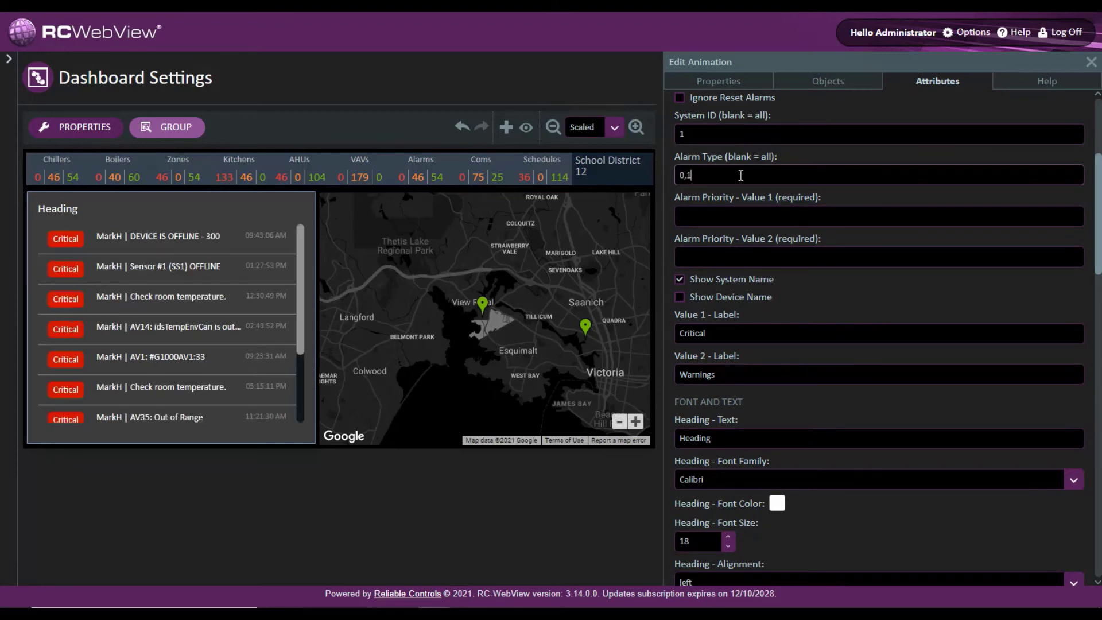
pyautogui.click(727, 212)
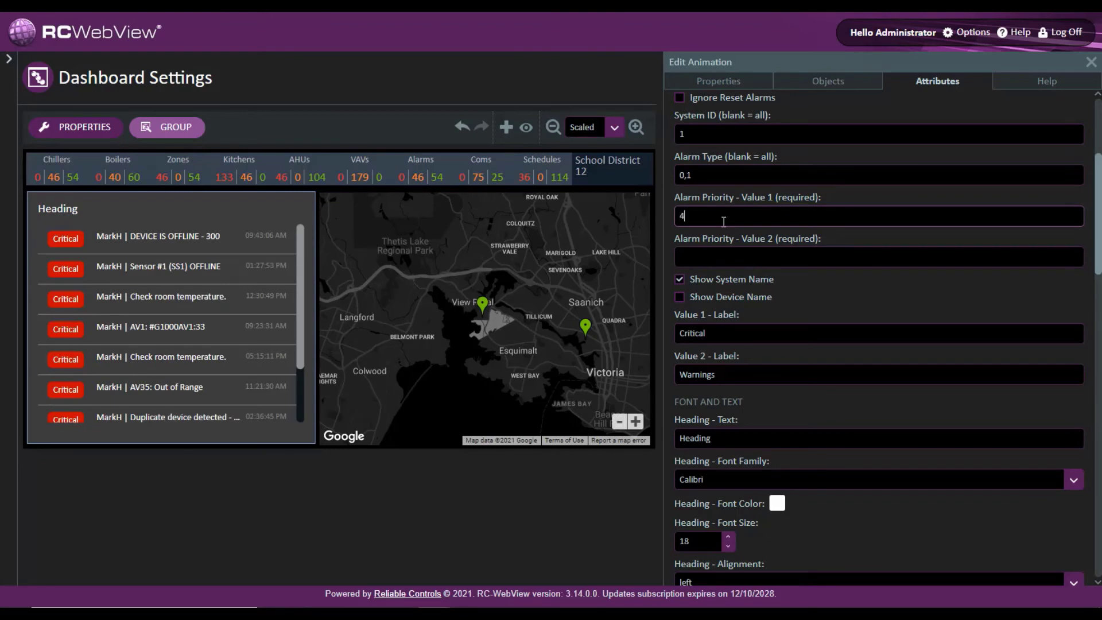
pyautogui.write('4')
pyautogui.click(696, 257)
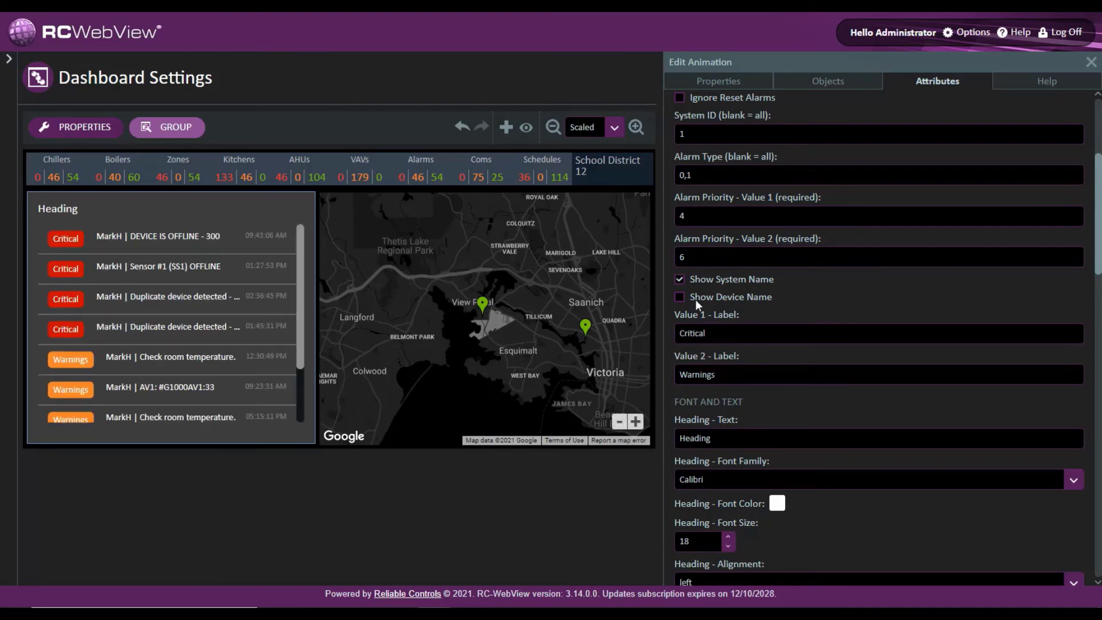
# Hide both system and device names in the alarm rows.
pyautogui.click(680, 280)
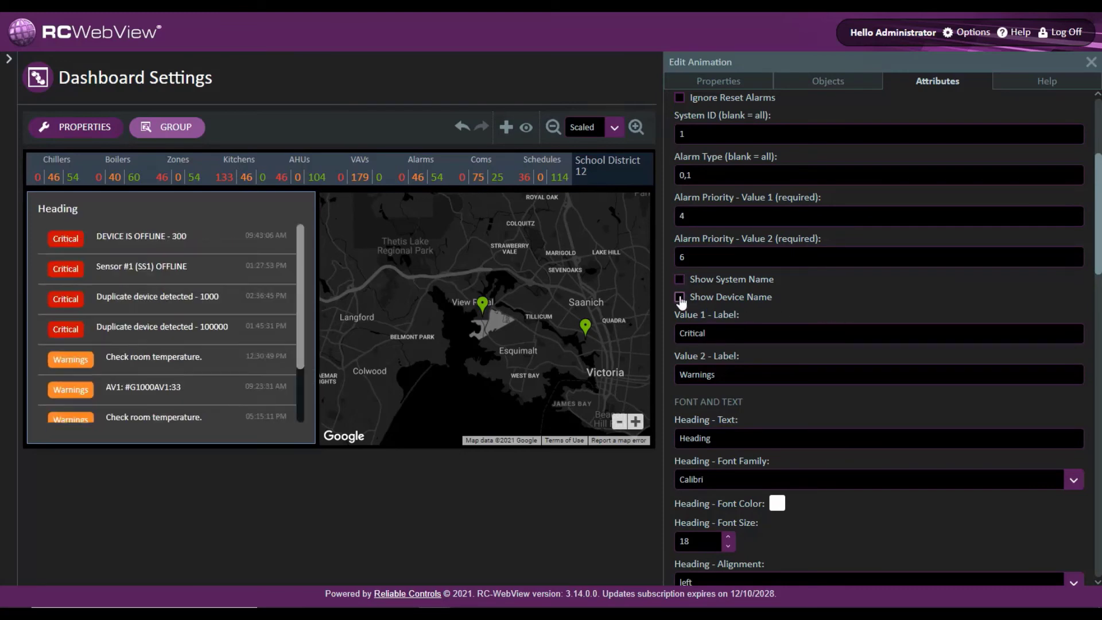
pyautogui.click(682, 297)
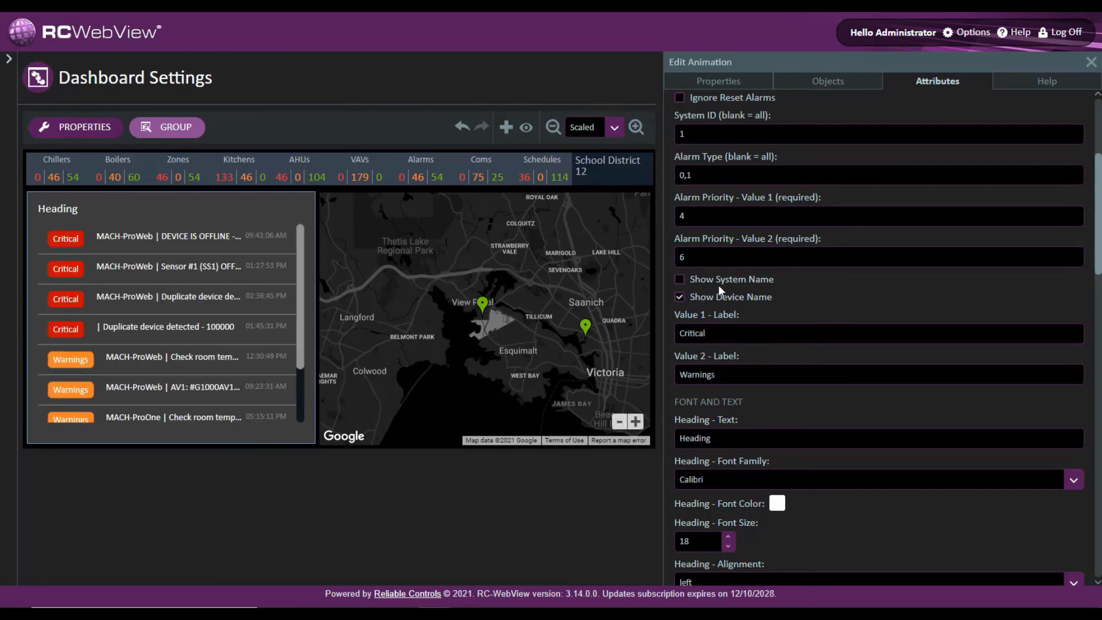
pyautogui.moveTo(1100, 264); pyautogui.dragTo(1096, 290)
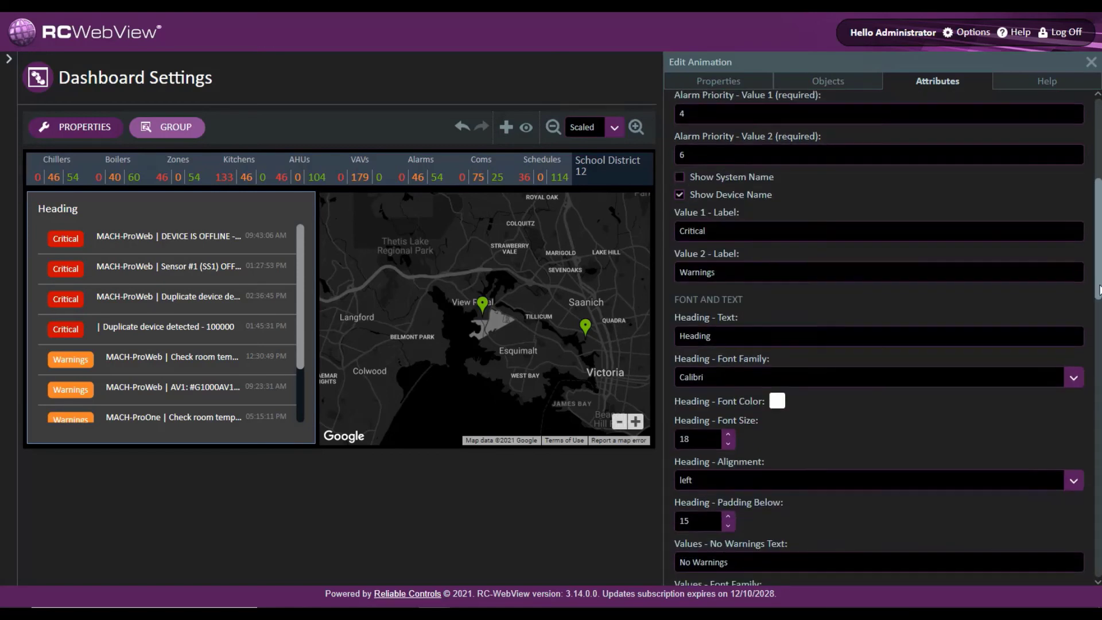
pyautogui.click(680, 195)
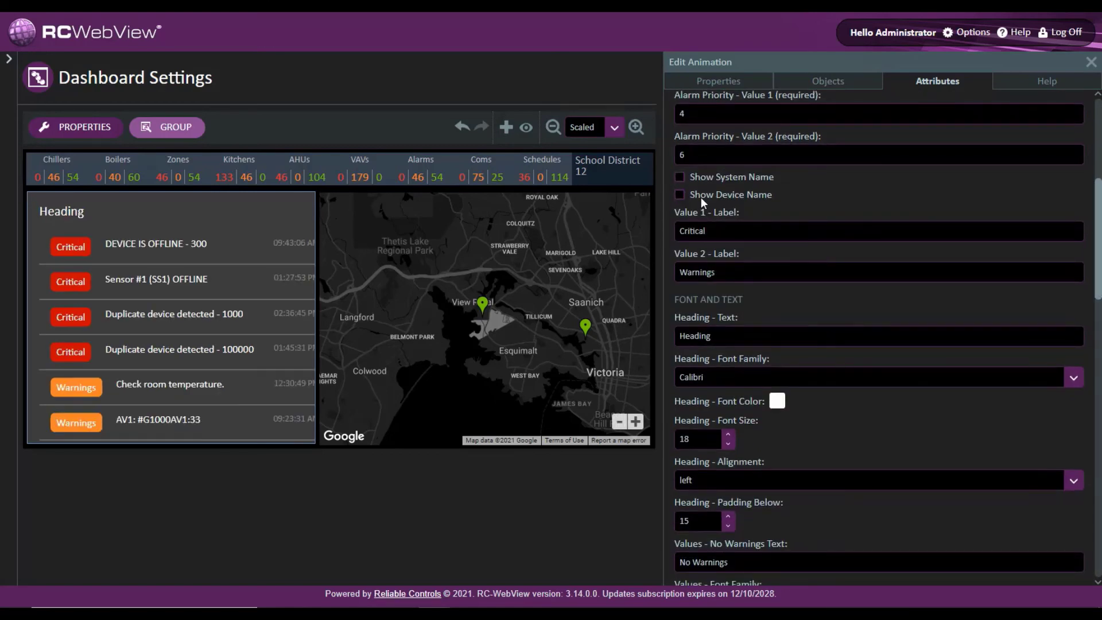
# Change the Value 1 - Label badge text from Critical to Urgent.
pyautogui.click(712, 232)
pyautogui.doubleClick(698, 231)
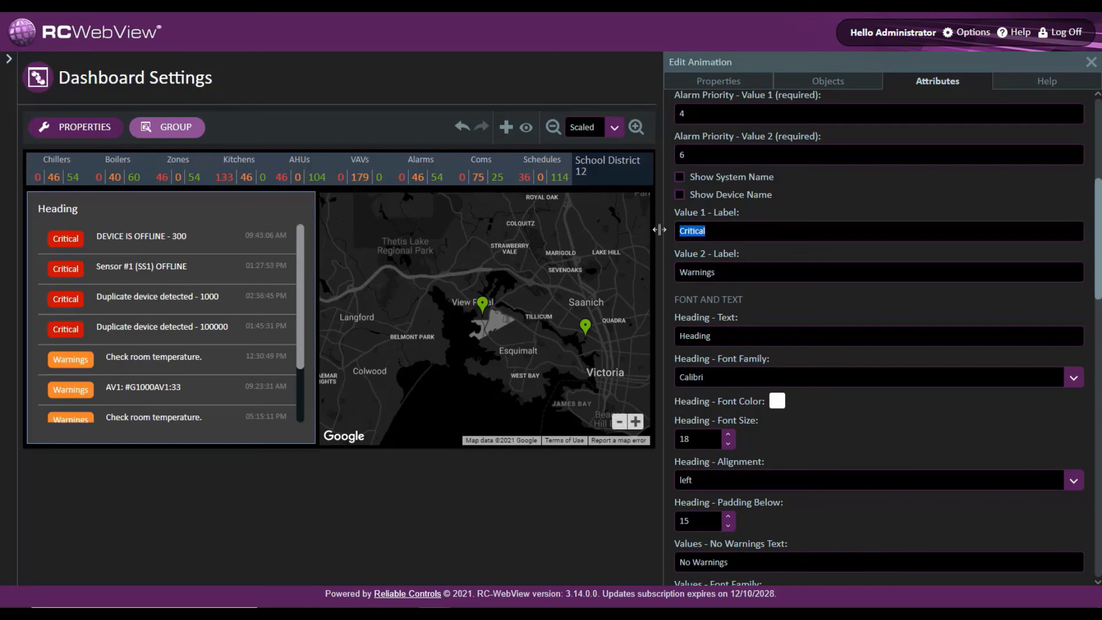
pyautogui.write('Urgent')
pyautogui.click(826, 196)
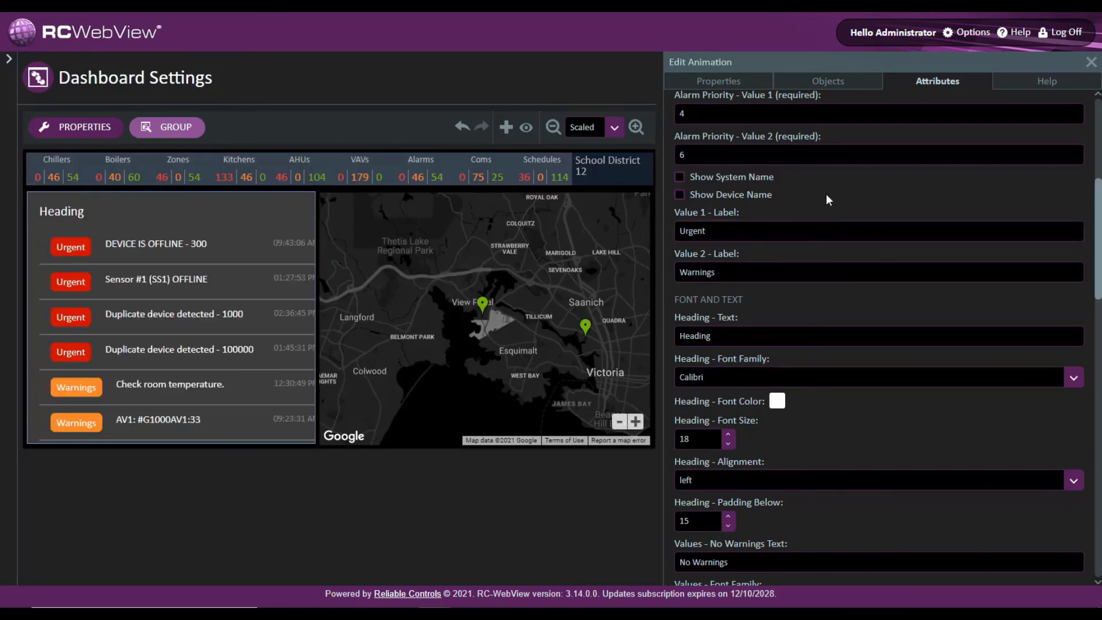